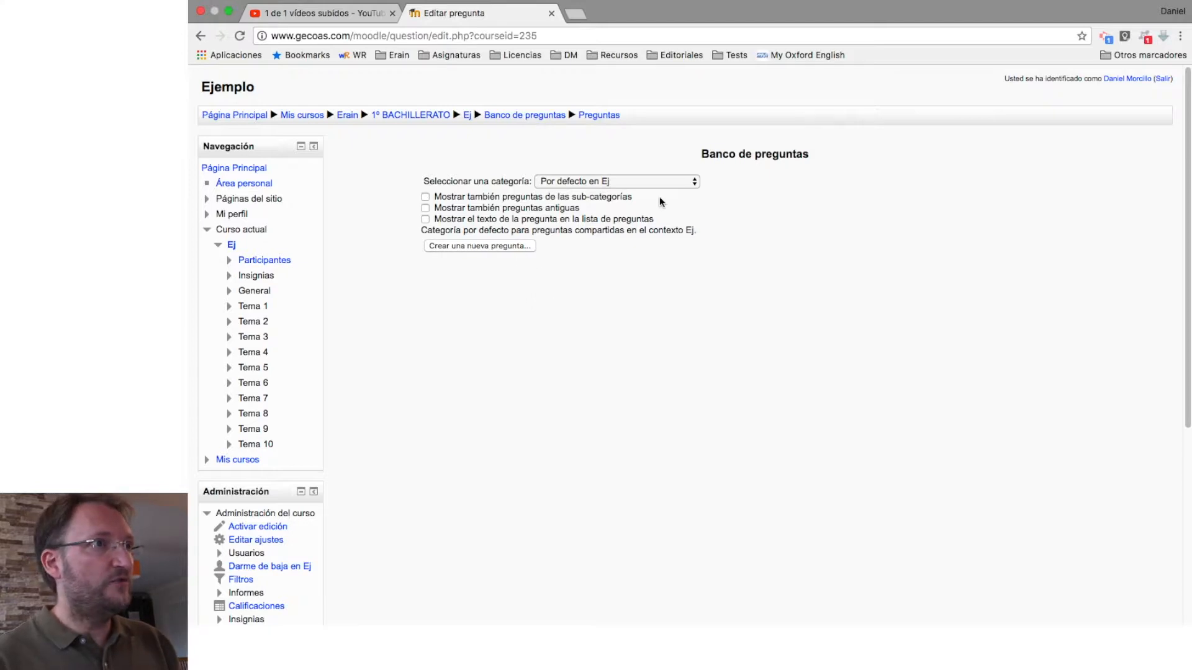
- Select the category "Tema 2 historia de Moodle" in the question bank and start a new question of type "Opción múltiple"
left_click(690, 182)
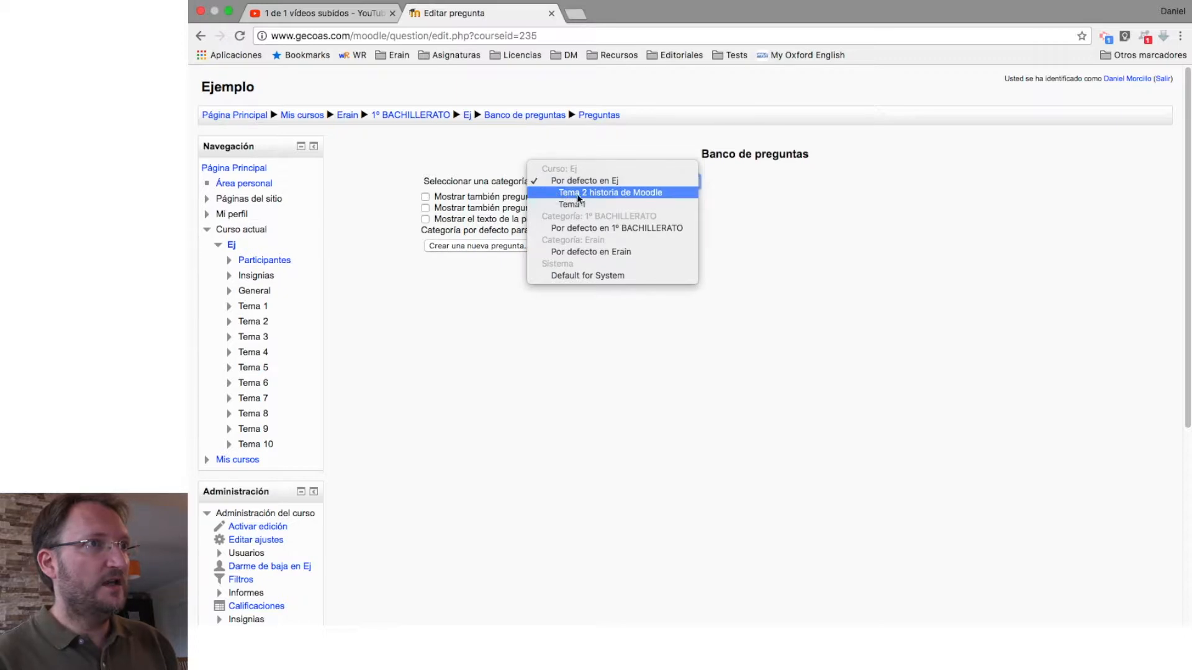
left_click(616, 192)
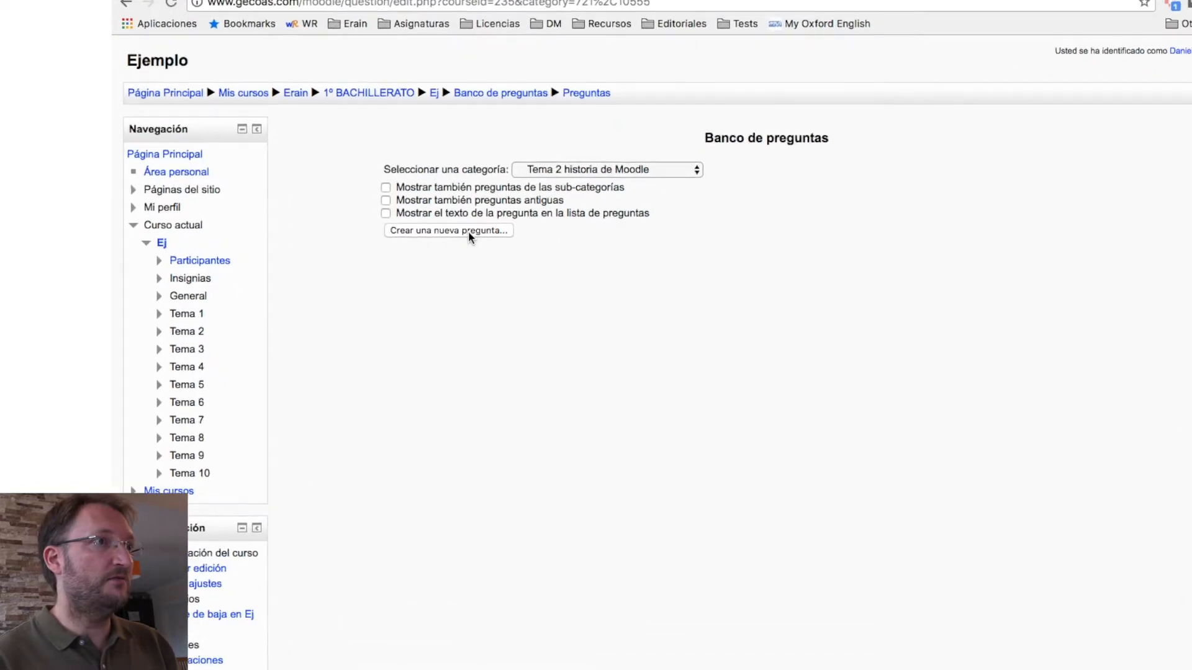
left_click(449, 231)
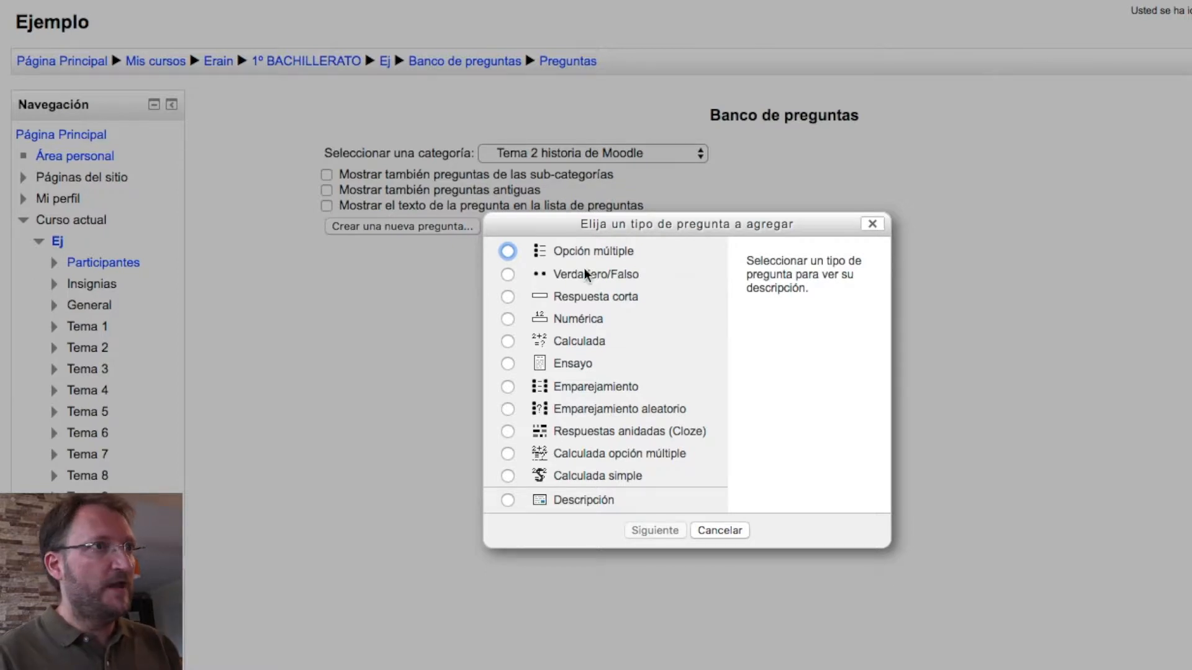
left_click(508, 252)
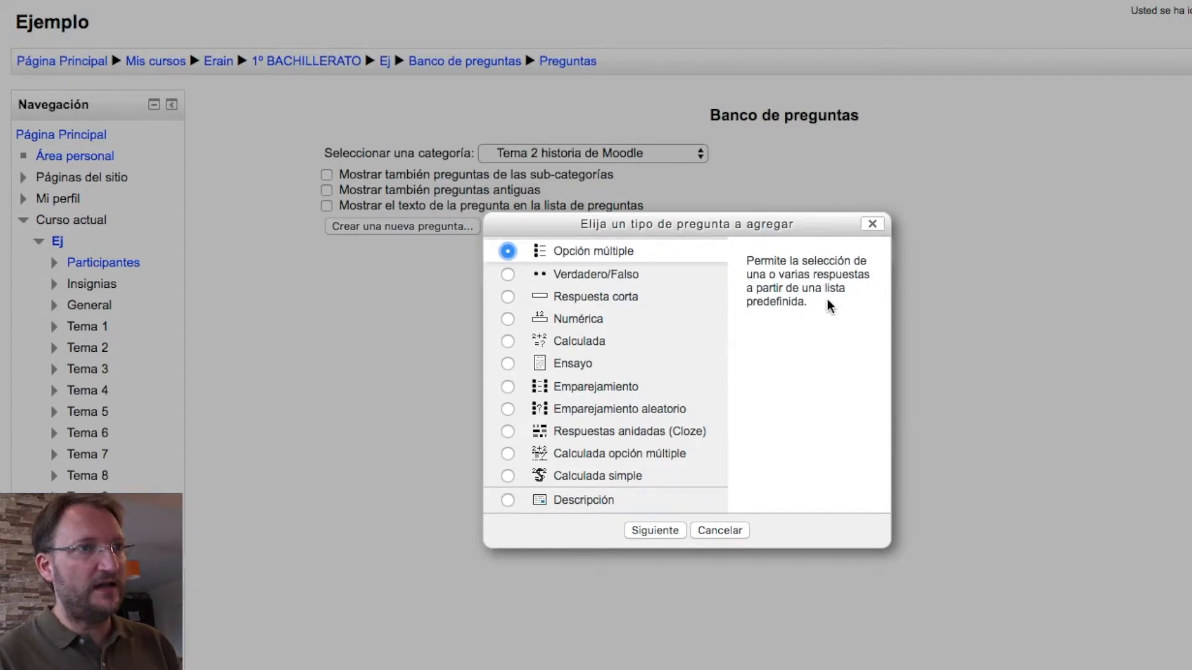
left_click(509, 278)
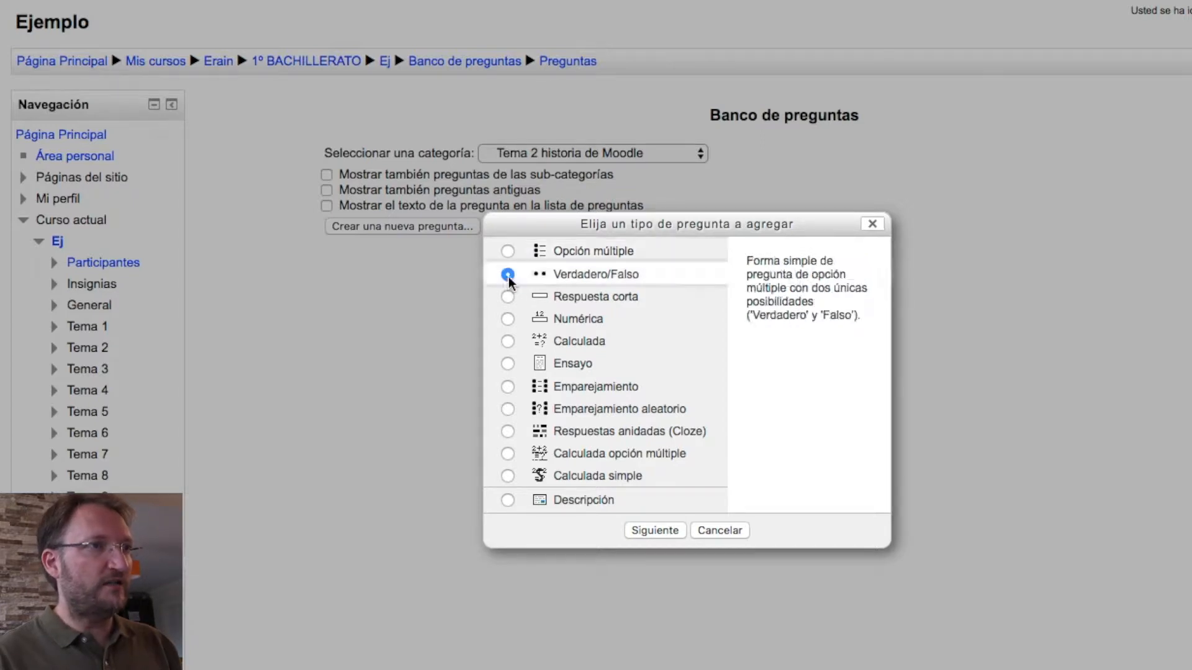
left_click(506, 298)
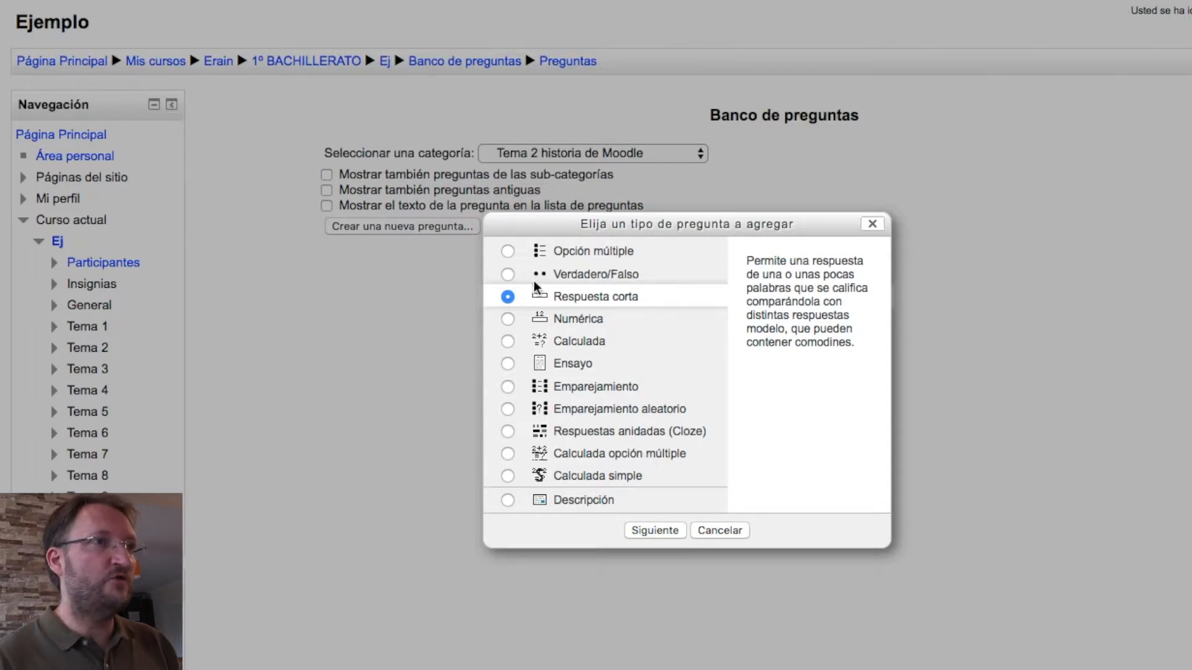
left_click(508, 252)
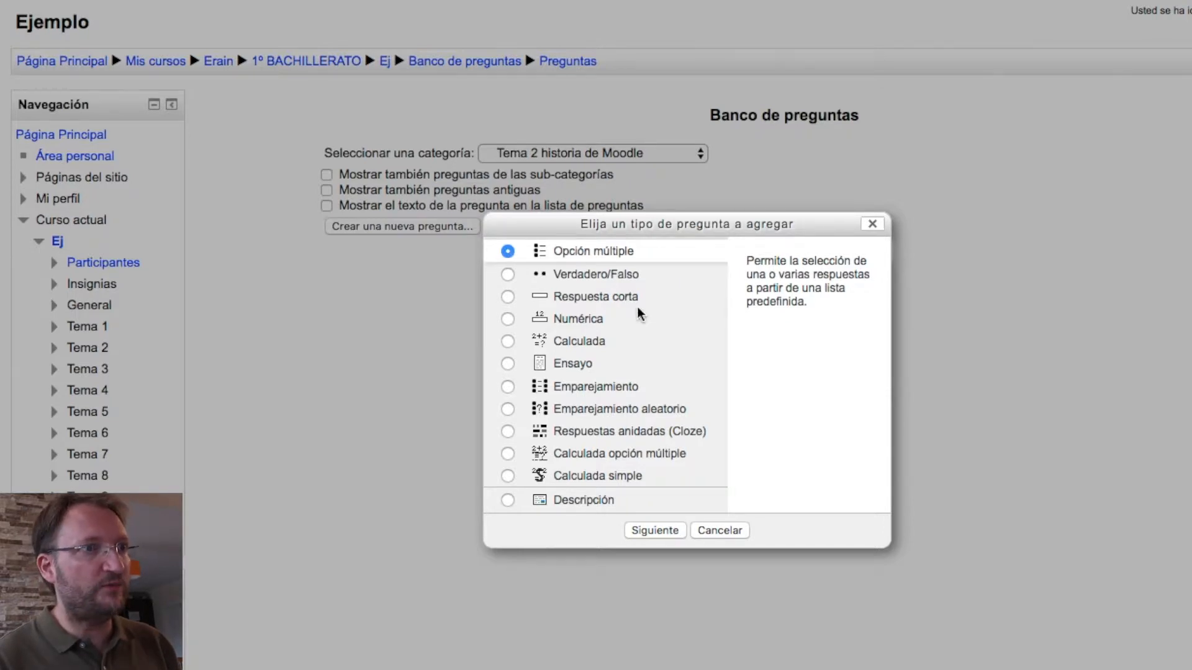
left_click(656, 531)
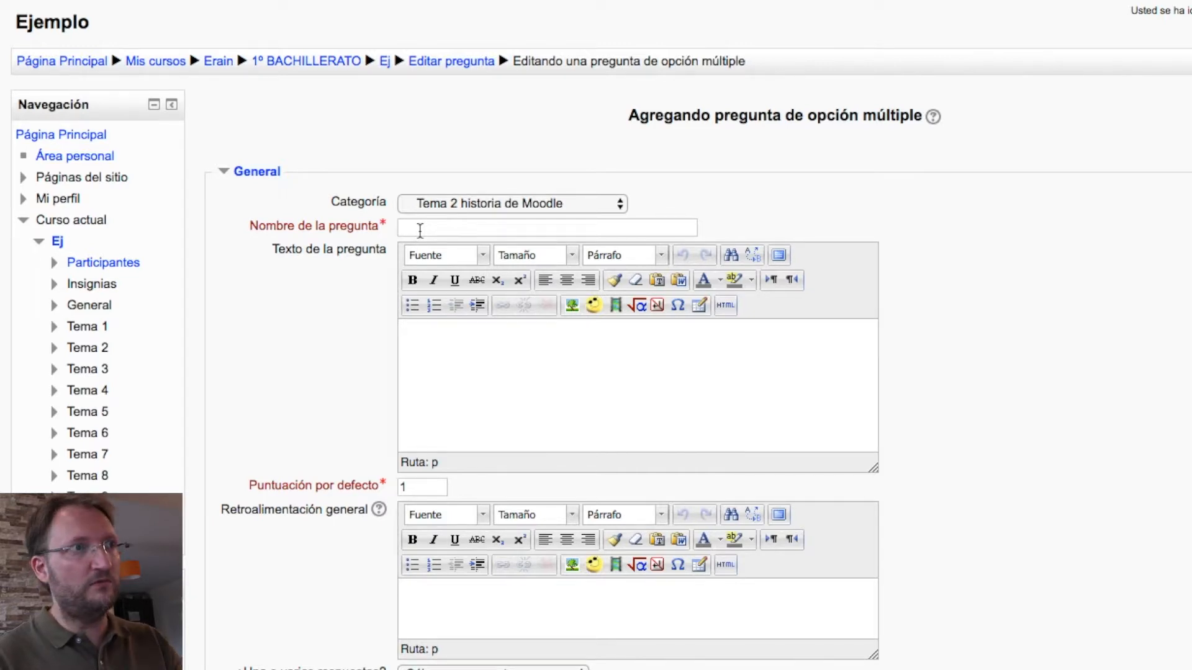
- Name the new question "año nace moodle"
left_click(420, 231)
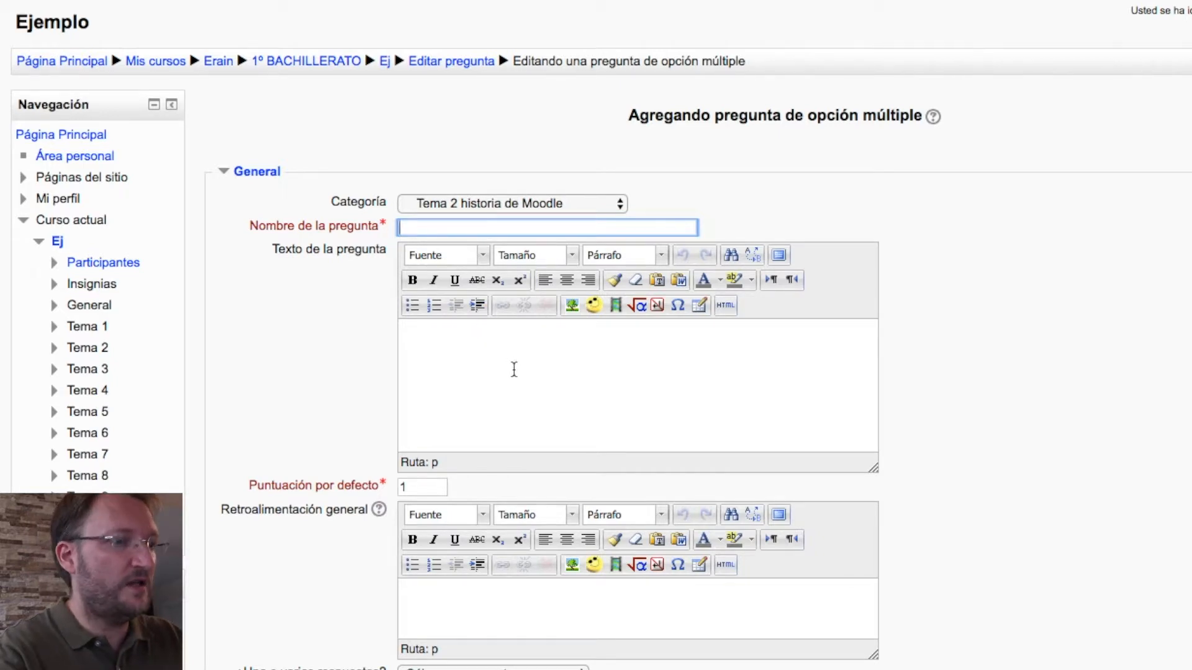
type("año ")
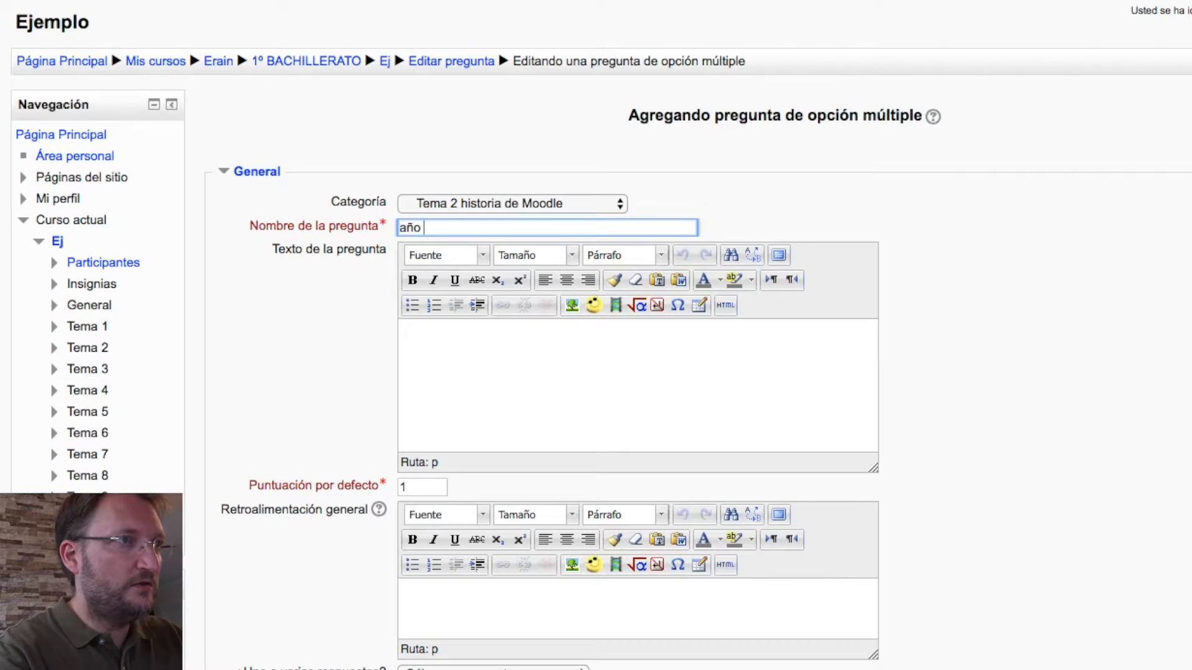
type("nace moodle")
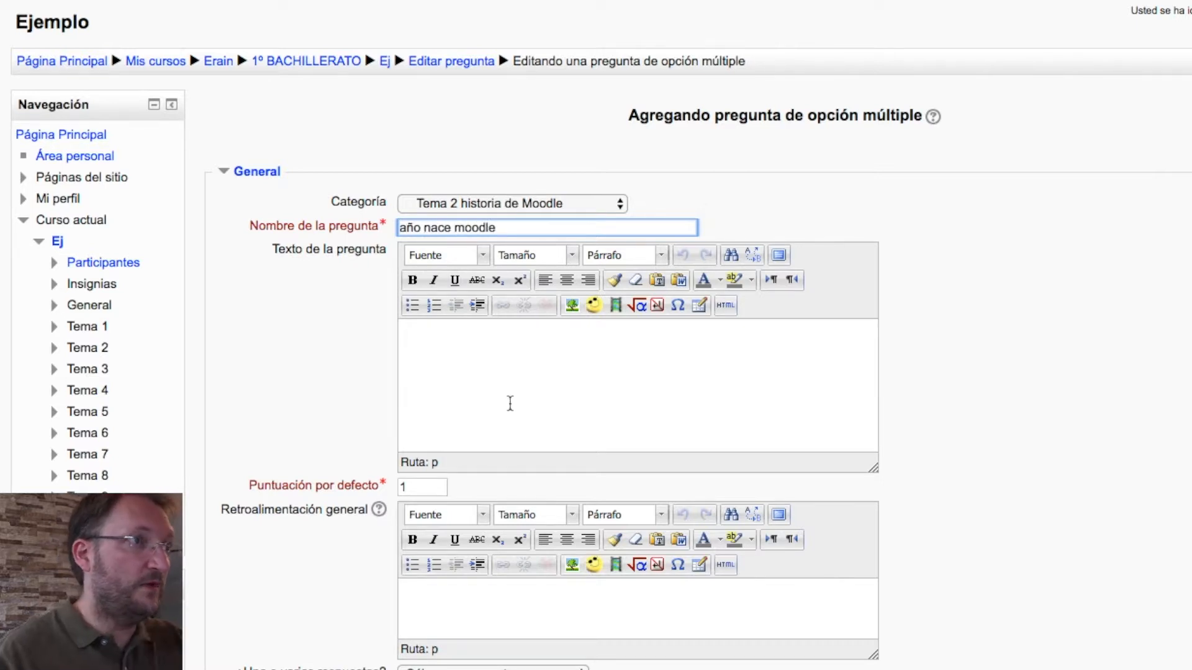
- Enter the question text "¿en qué año se creó Moodle?" followed by a blank line
left_click(481, 339)
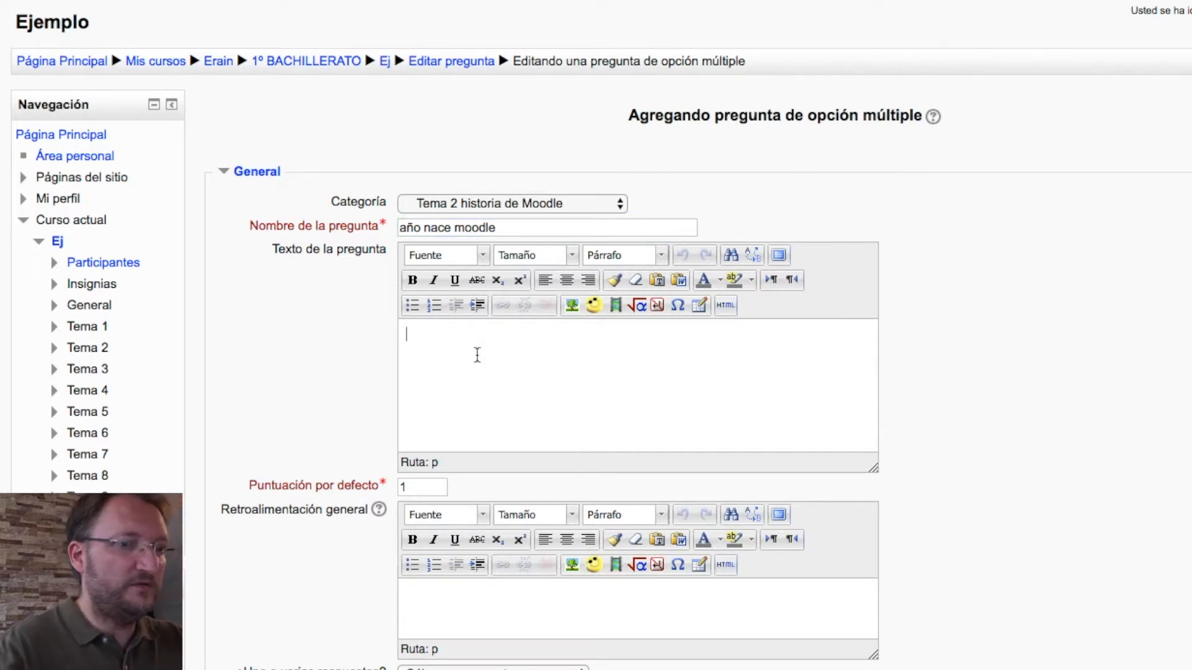
type("¿en ")
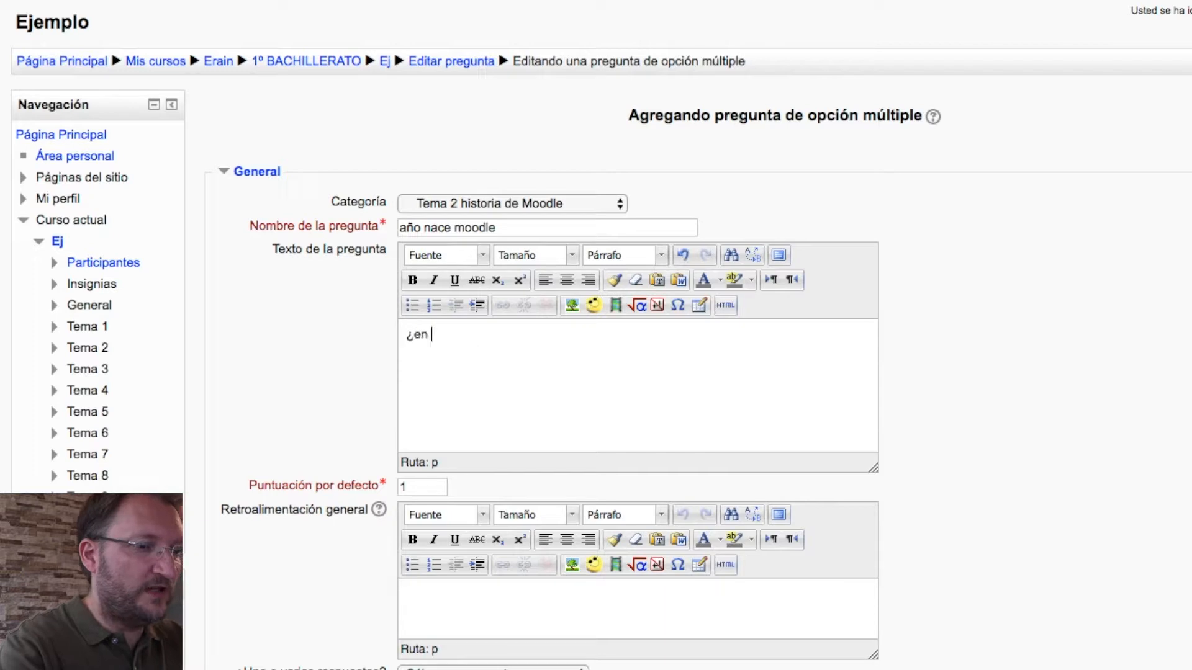
type("qué año se ")
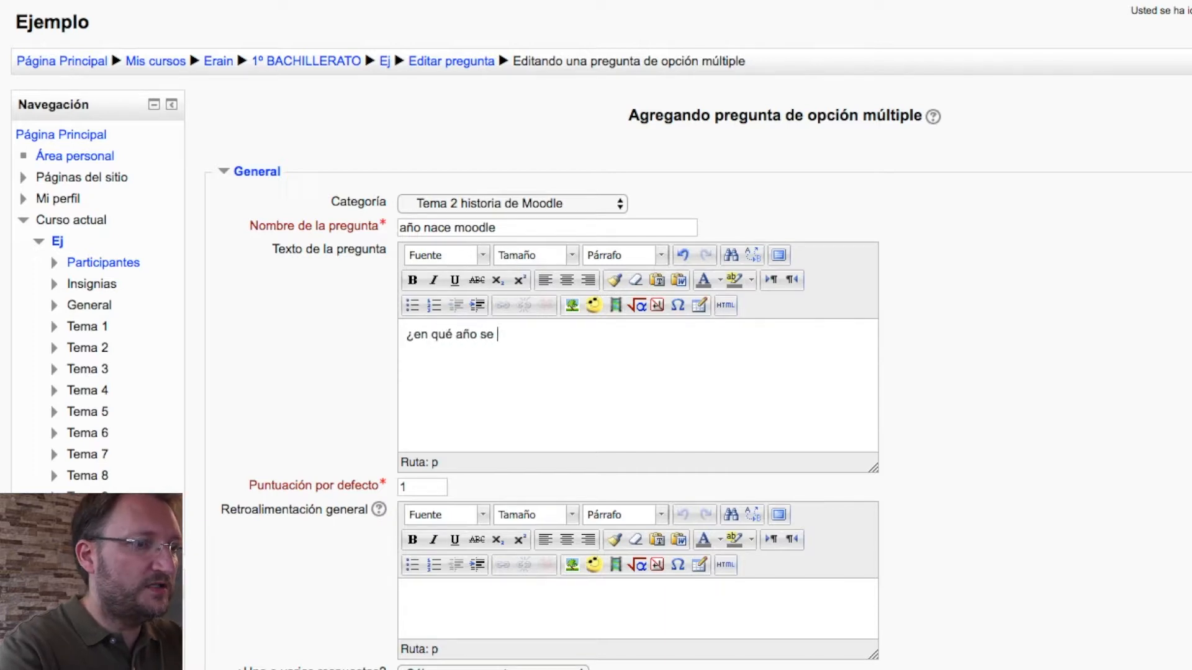
type("creó ")
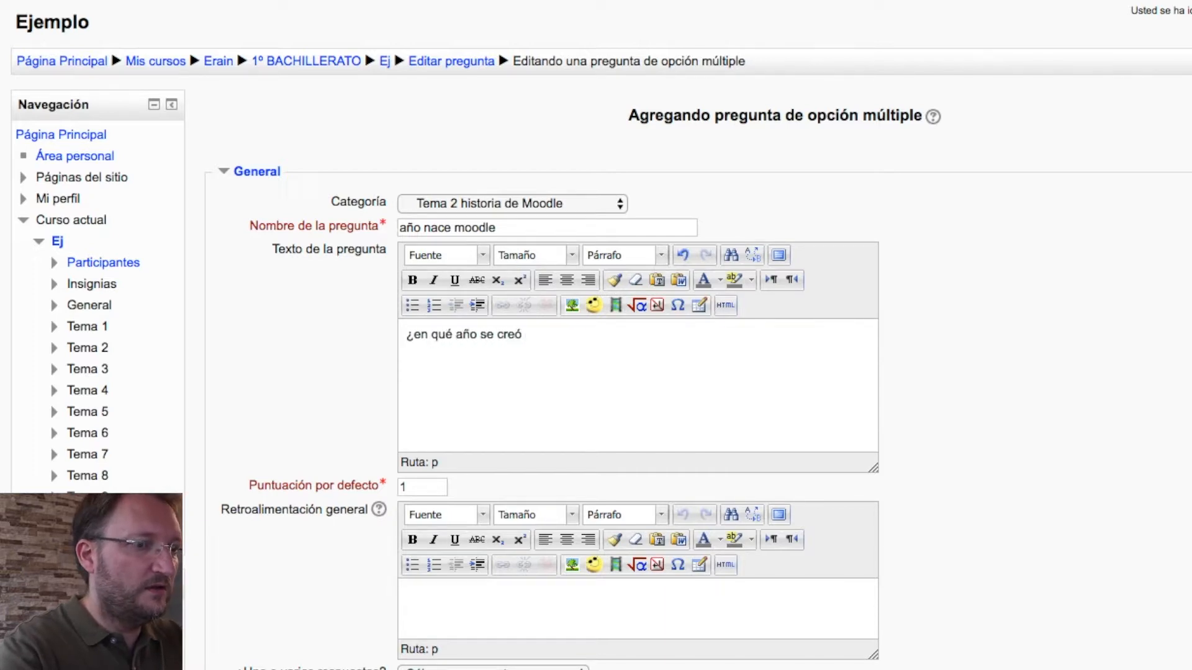
type("Moodle")
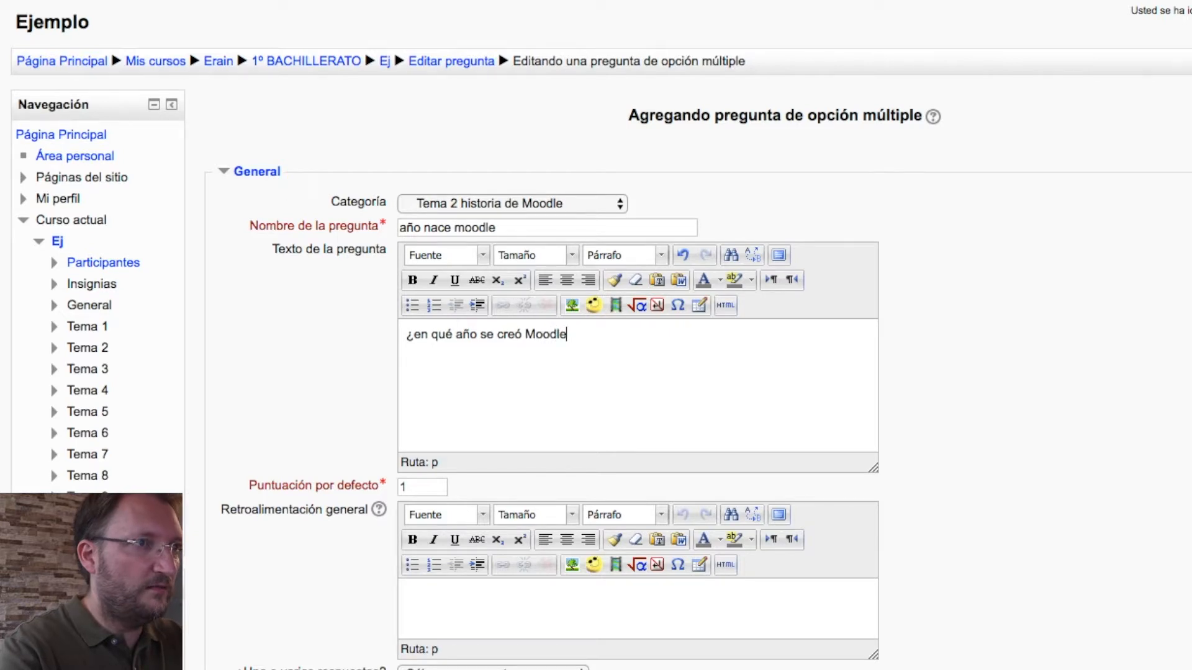
type("?")
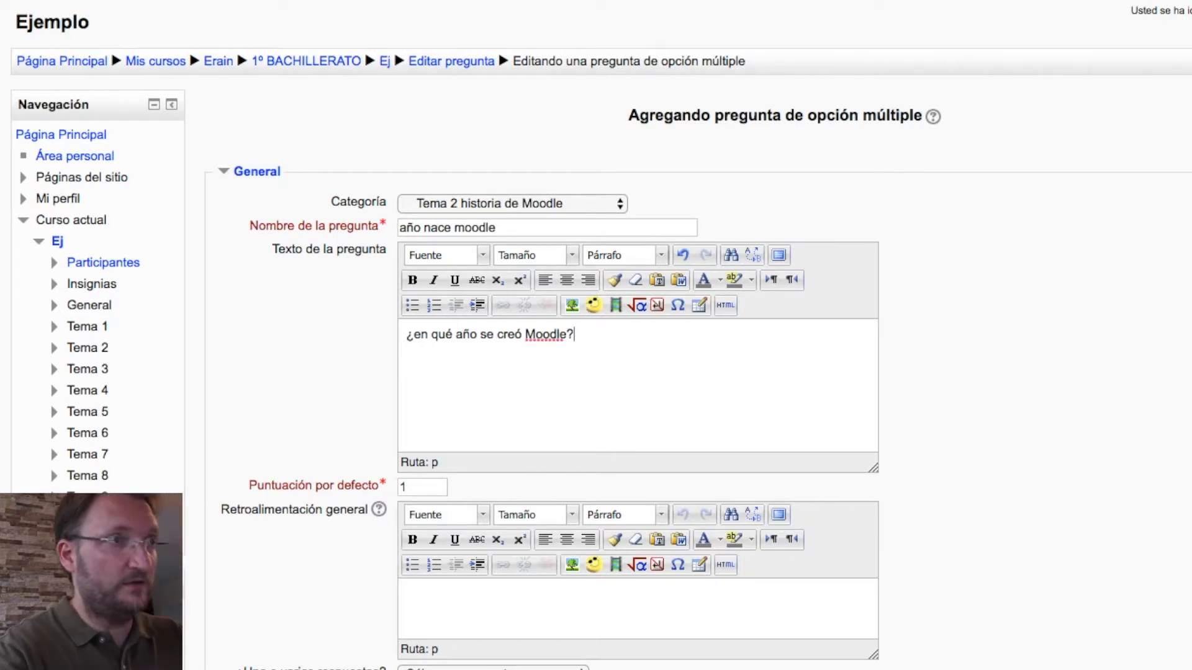
key("Return")
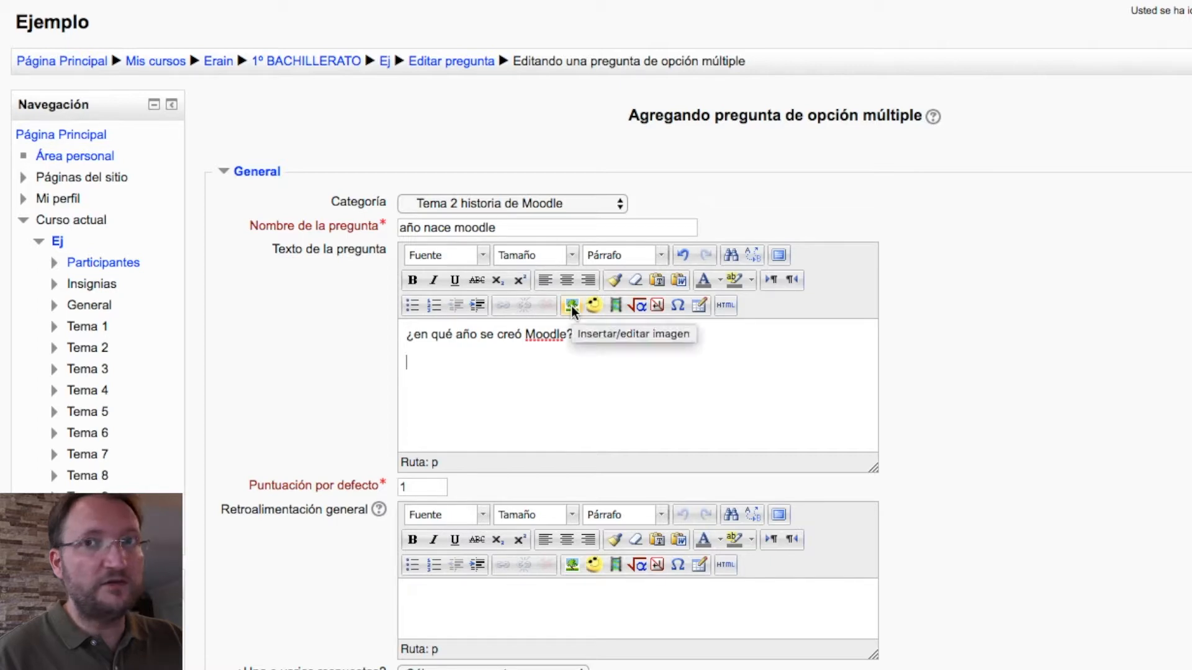
key("Return")
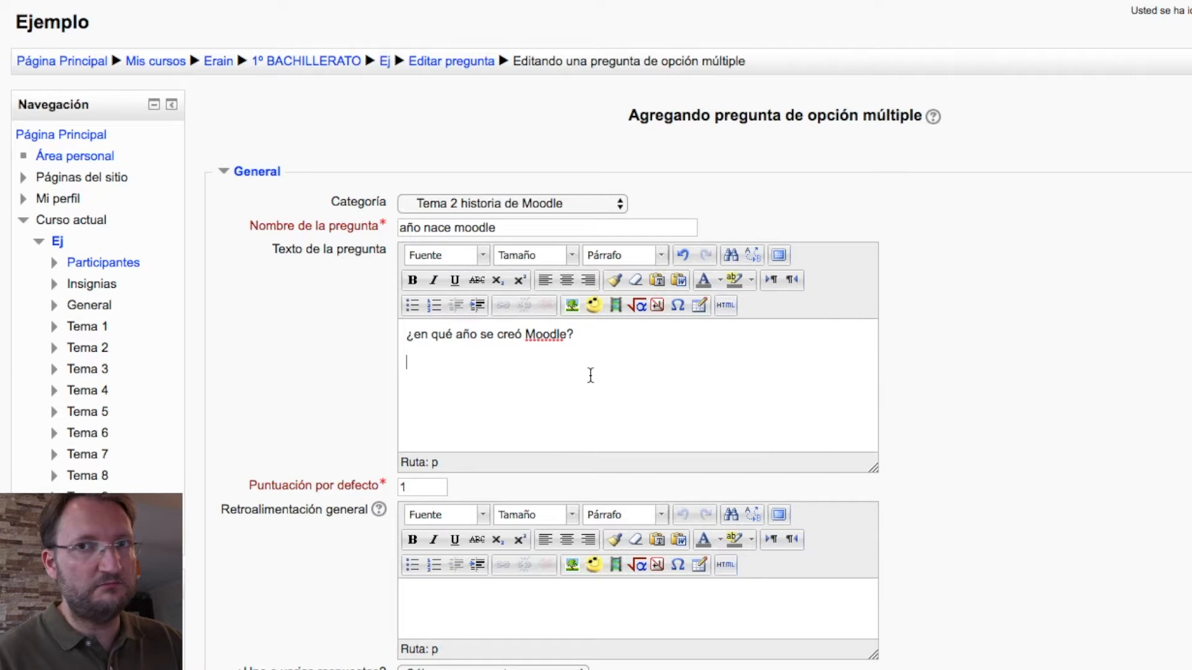
- Examine the question's score, feedback, shuffling and numbering settings and the answer choice sections of the form
scroll(590, 375, "down", 2)
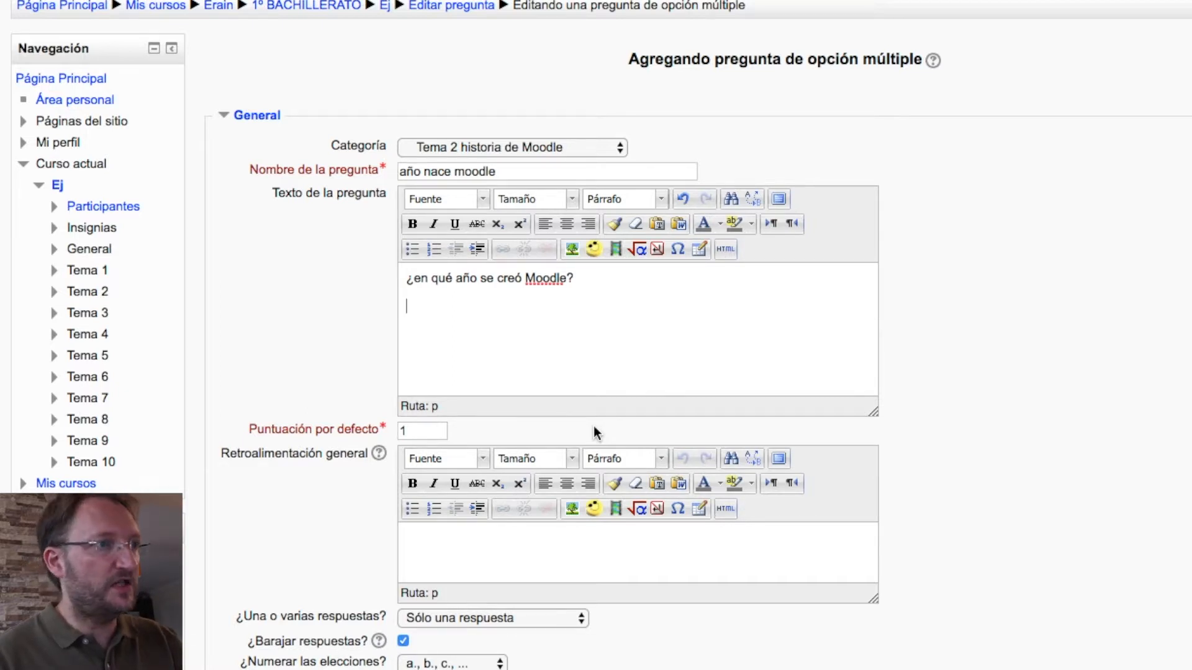
scroll(594, 426, "down", 3)
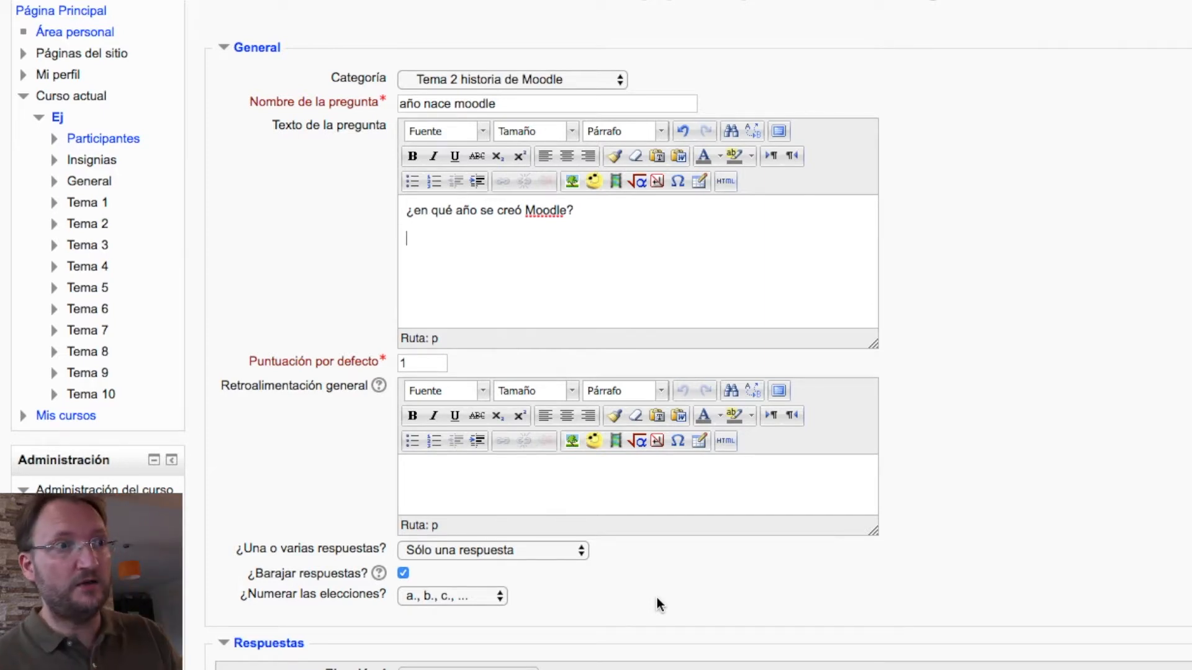
scroll(596, 335, "down", 5)
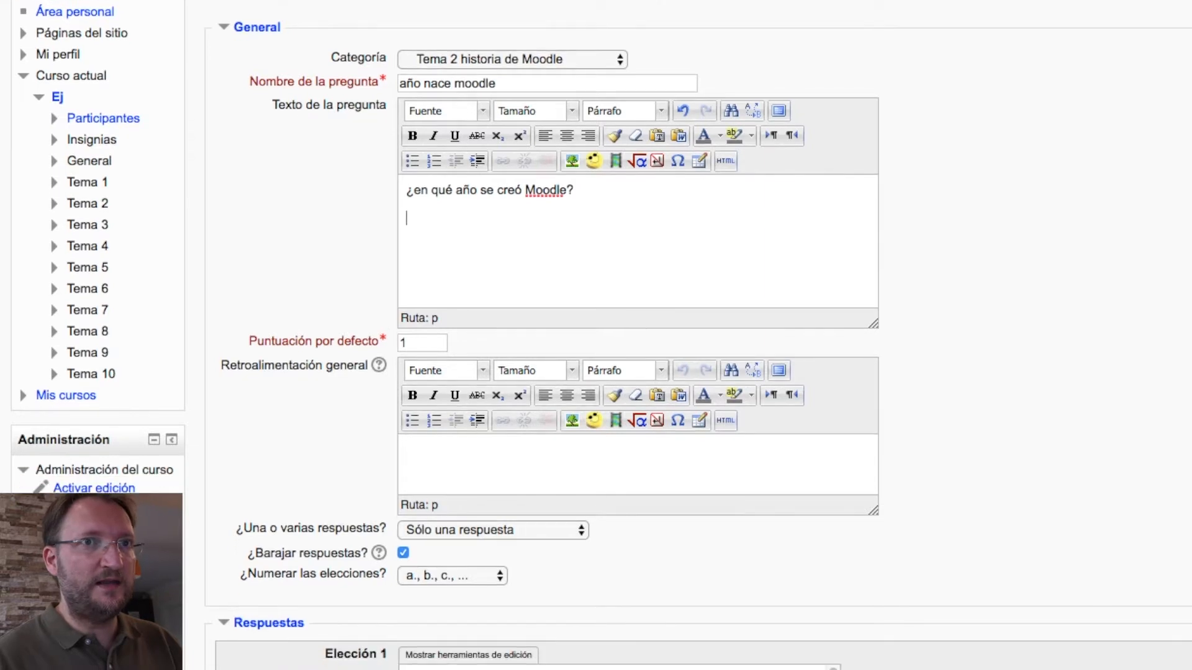
scroll(296, 144, "down", 4)
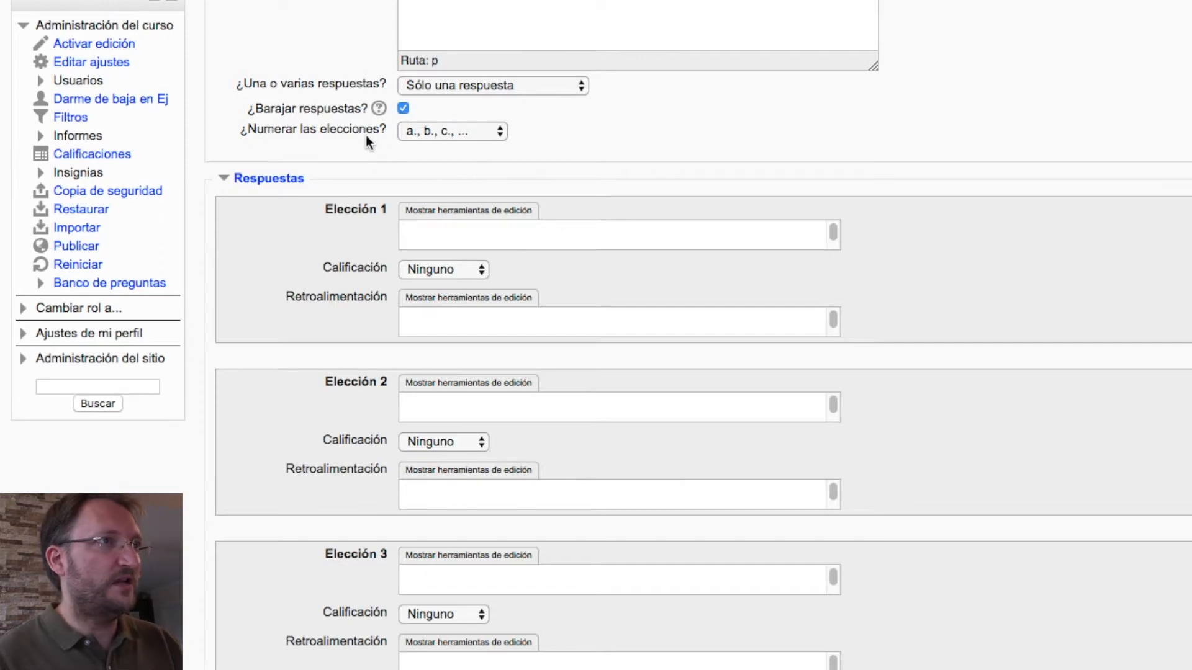
scroll(643, 149, "up", 3)
scroll(643, 146, "up", 5)
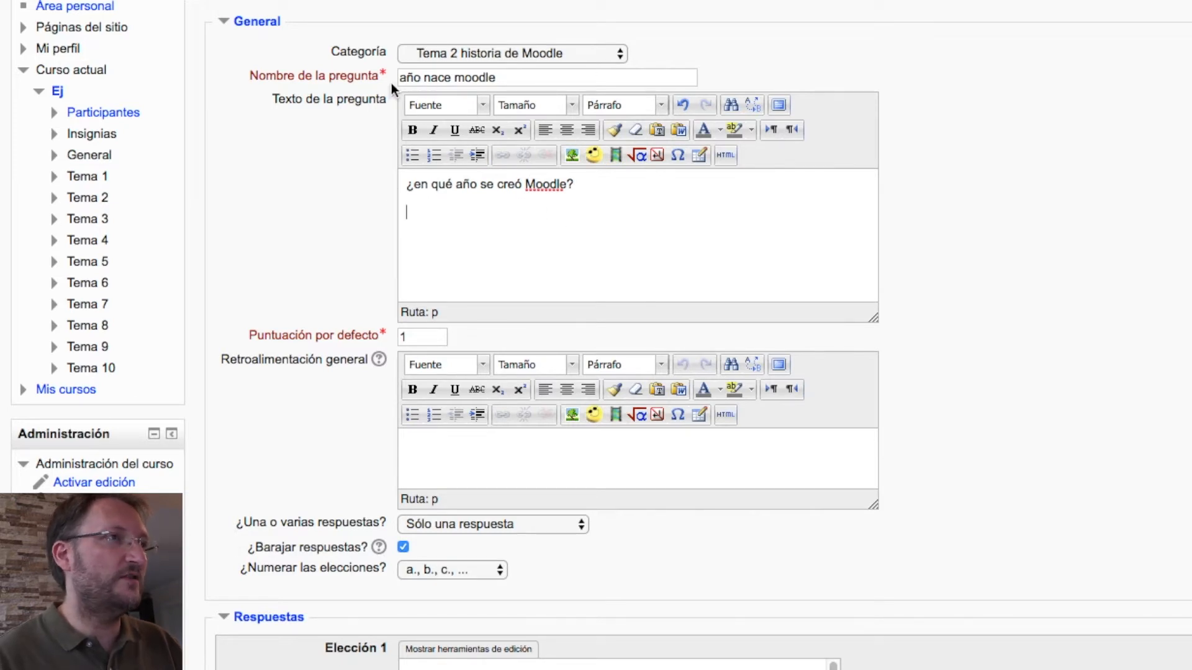
scroll(902, 256, "down", 10)
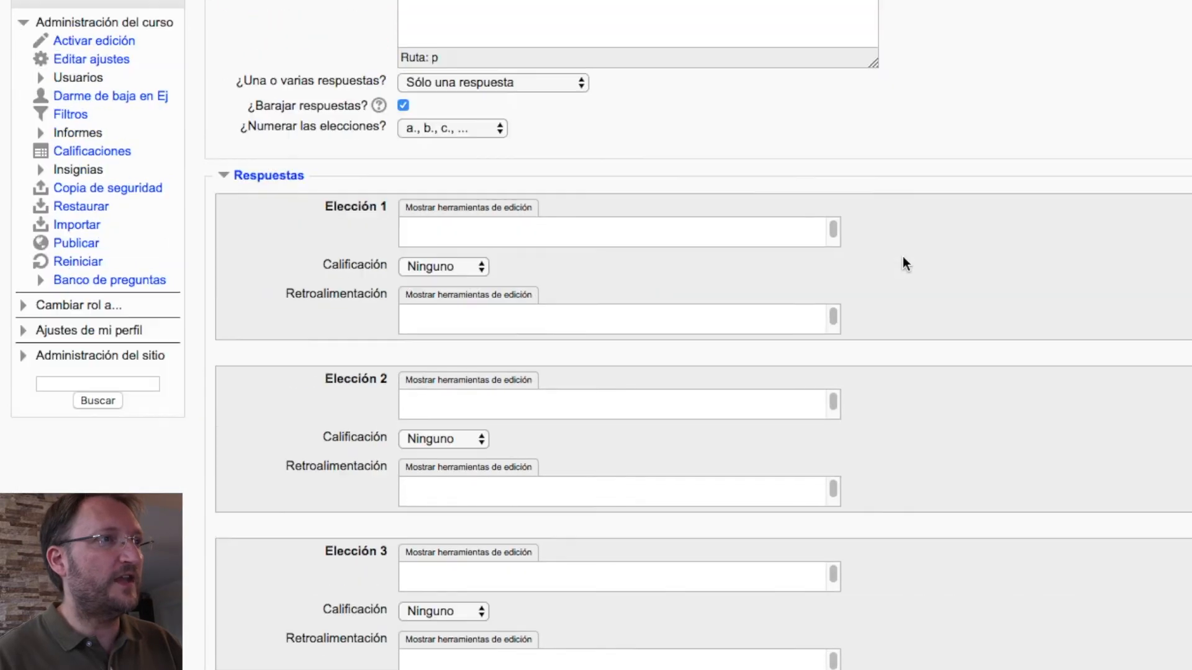
scroll(903, 257, "down", 2)
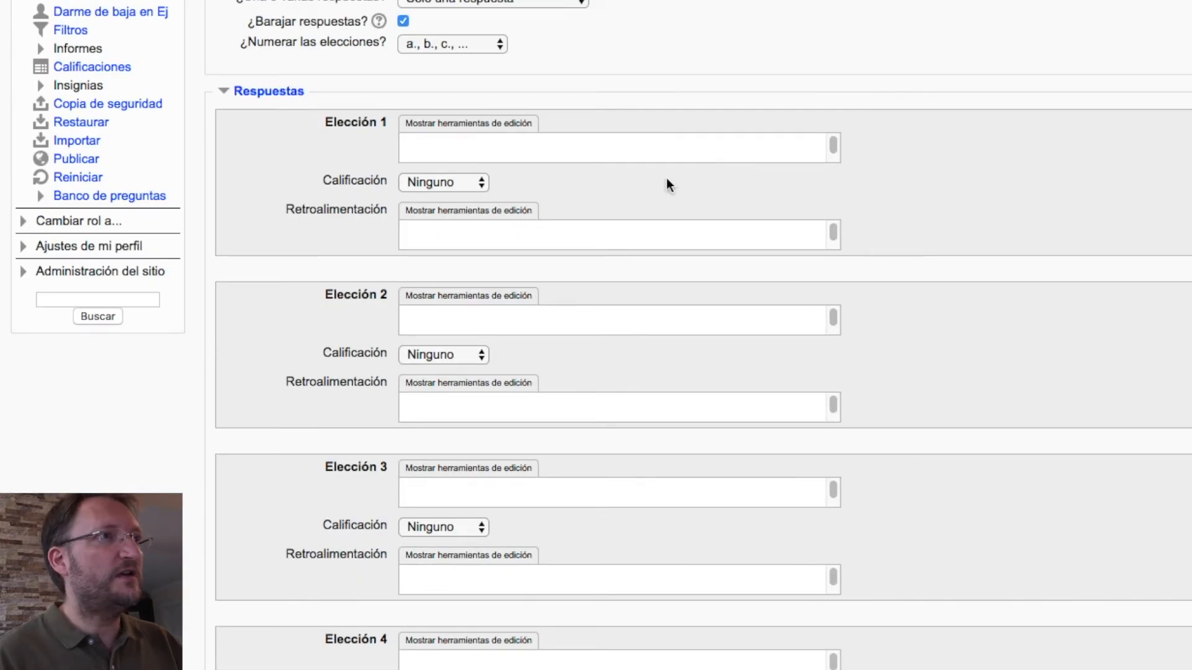
scroll(1000, 229, "down", 7)
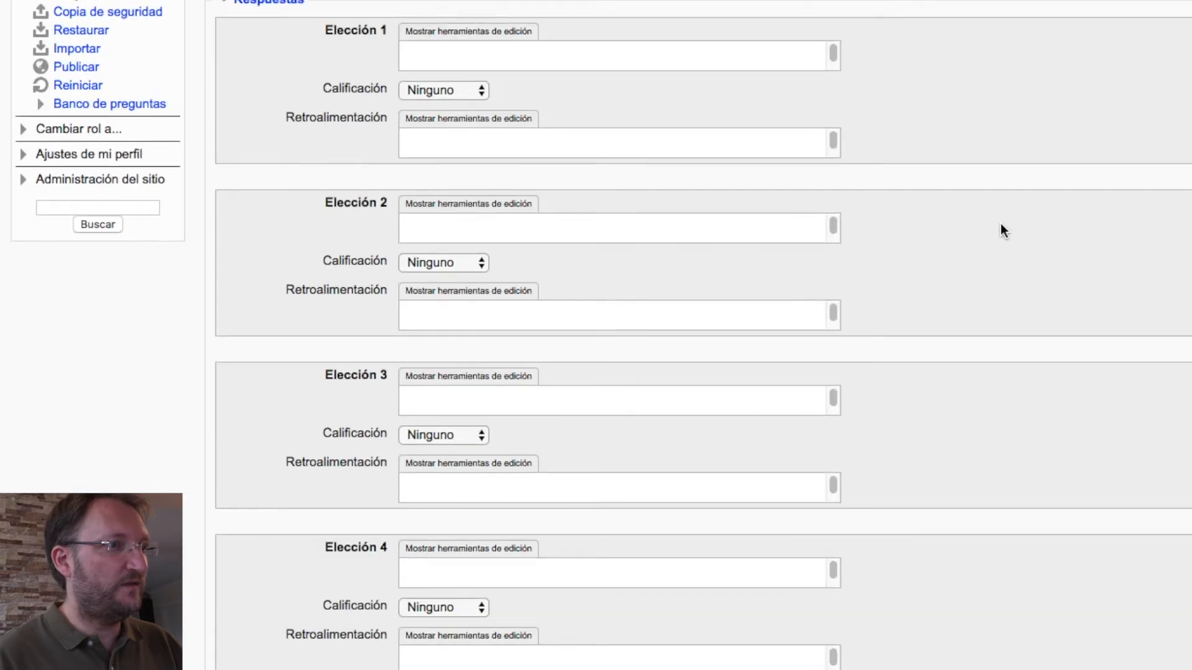
scroll(1001, 231, "up", 2)
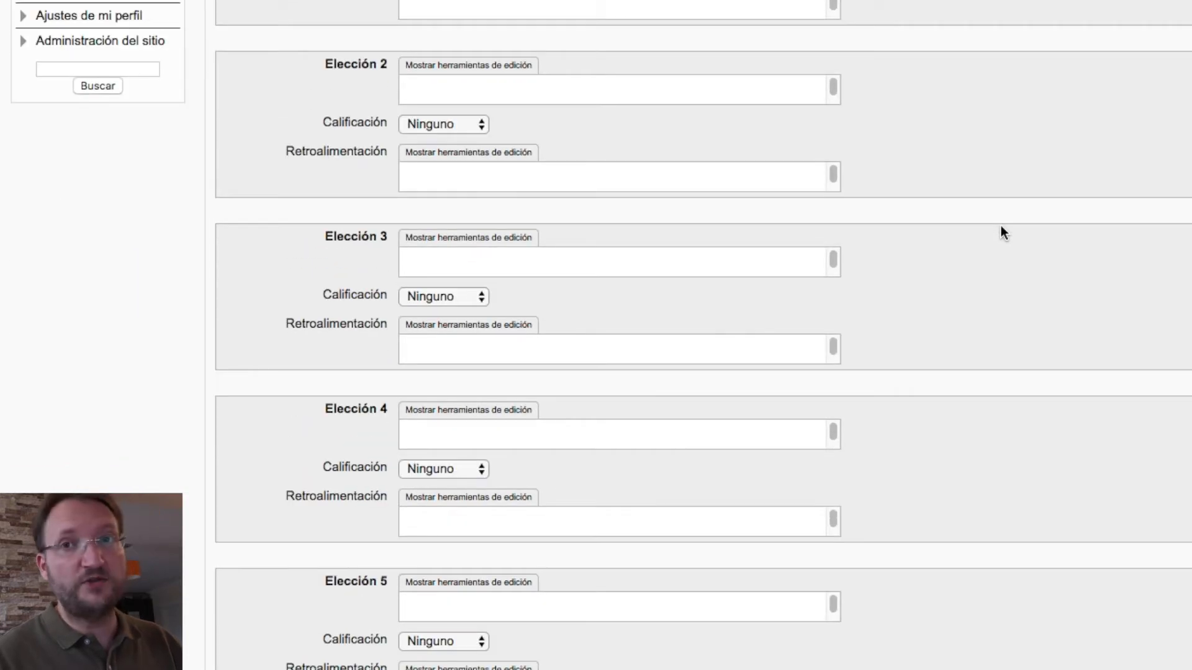
scroll(1000, 226, "up", 1)
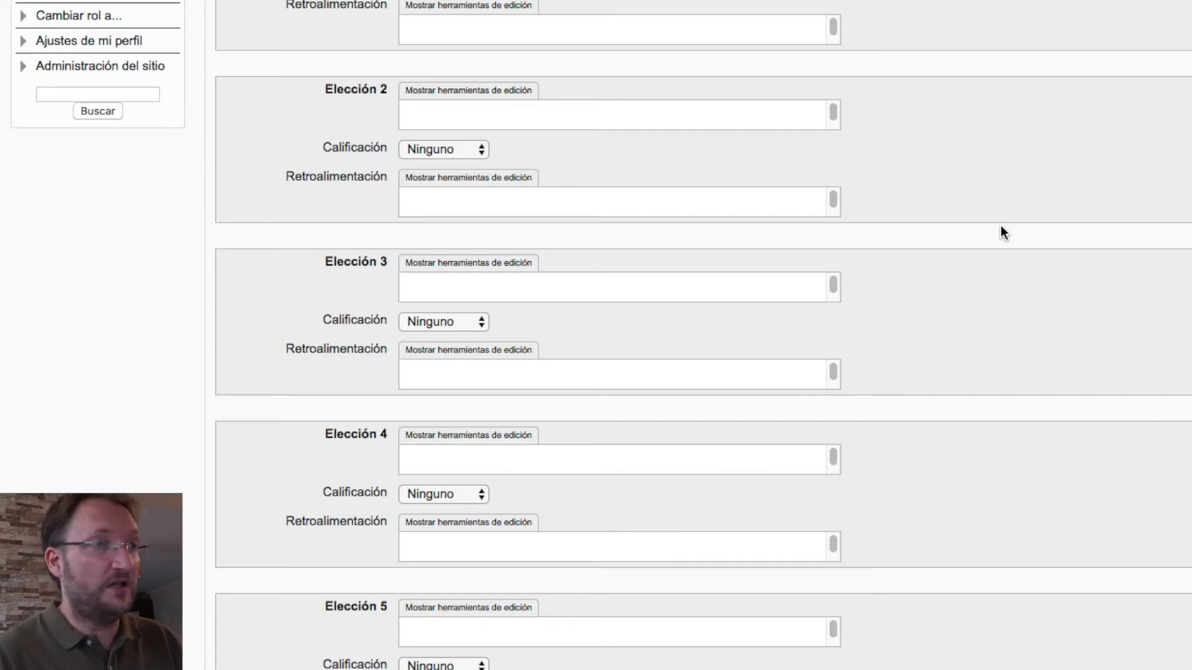
scroll(917, 199, "up", 5)
- Enter 1999 as the answer text of Elección 1 and leave its grade at Ninguno
left_click(545, 175)
scroll(1029, 216, "up", 10)
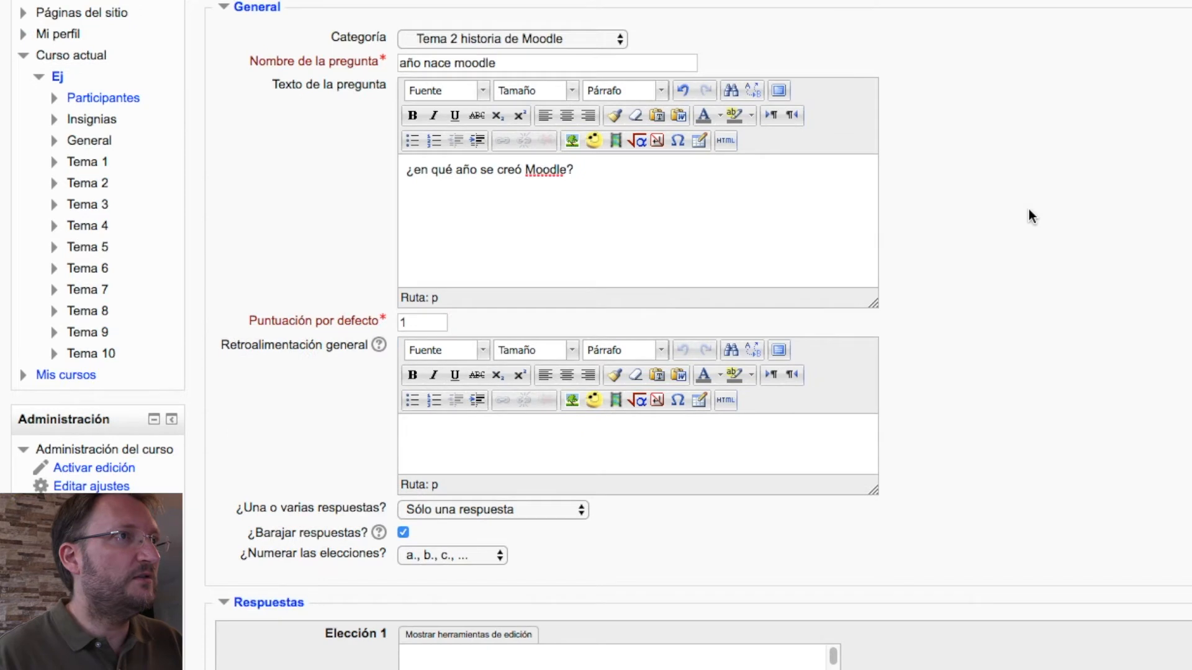
scroll(1029, 211, "down", 20)
scroll(1031, 219, "up", 5)
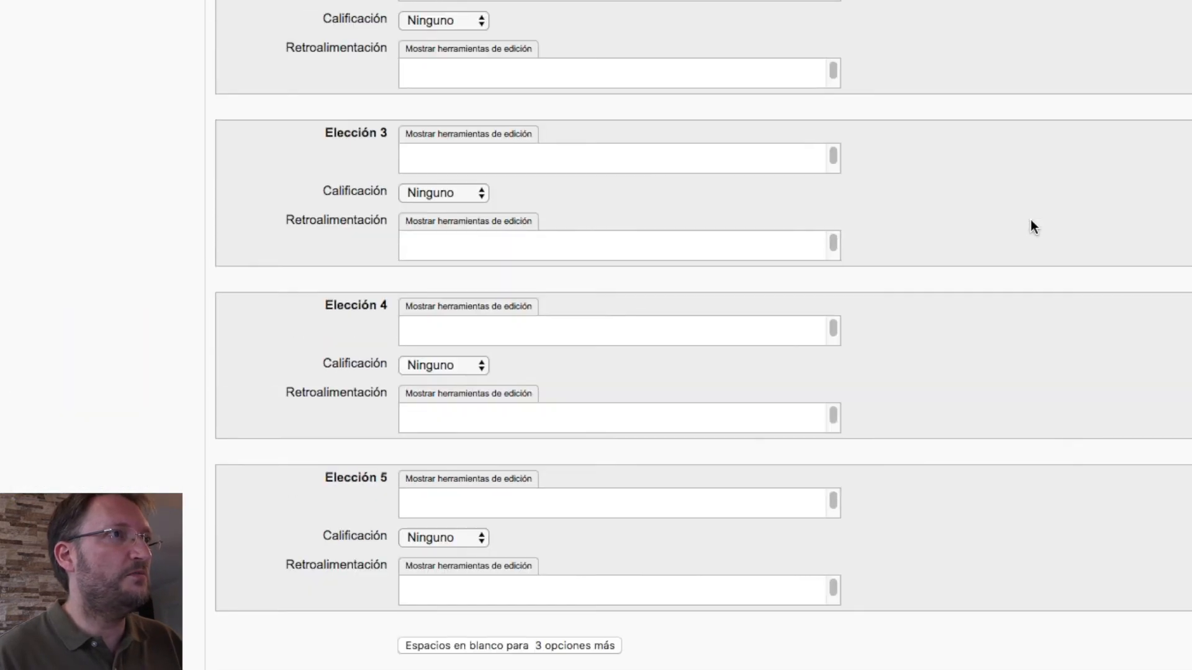
scroll(1031, 225, "up", 1)
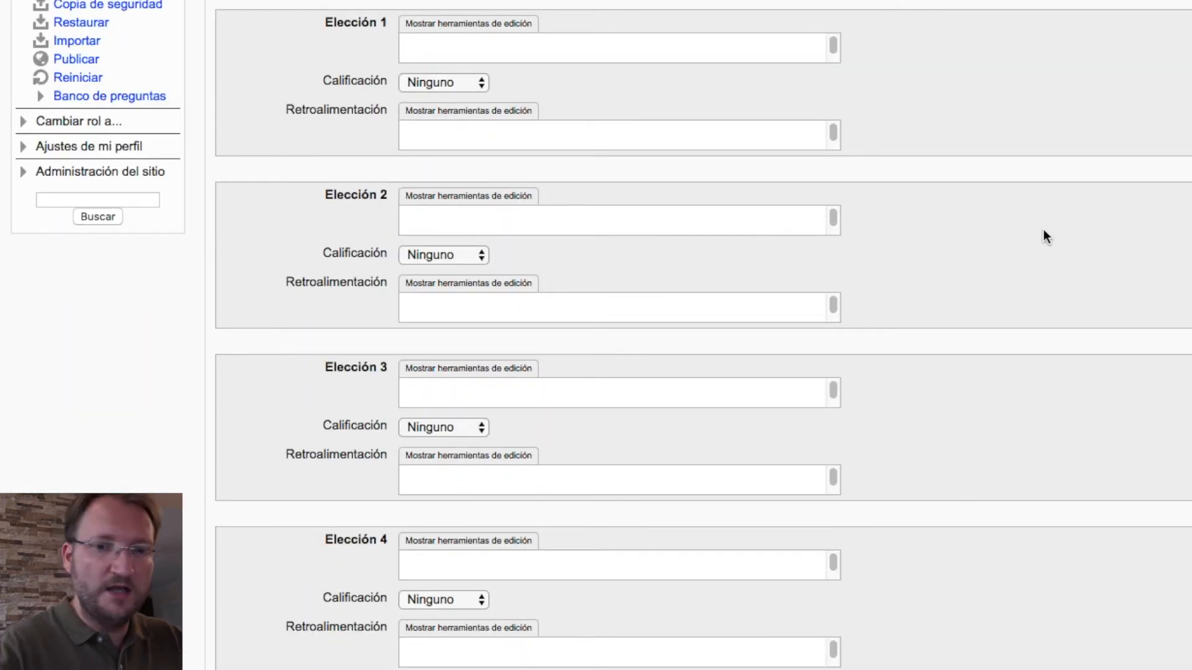
type("1999")
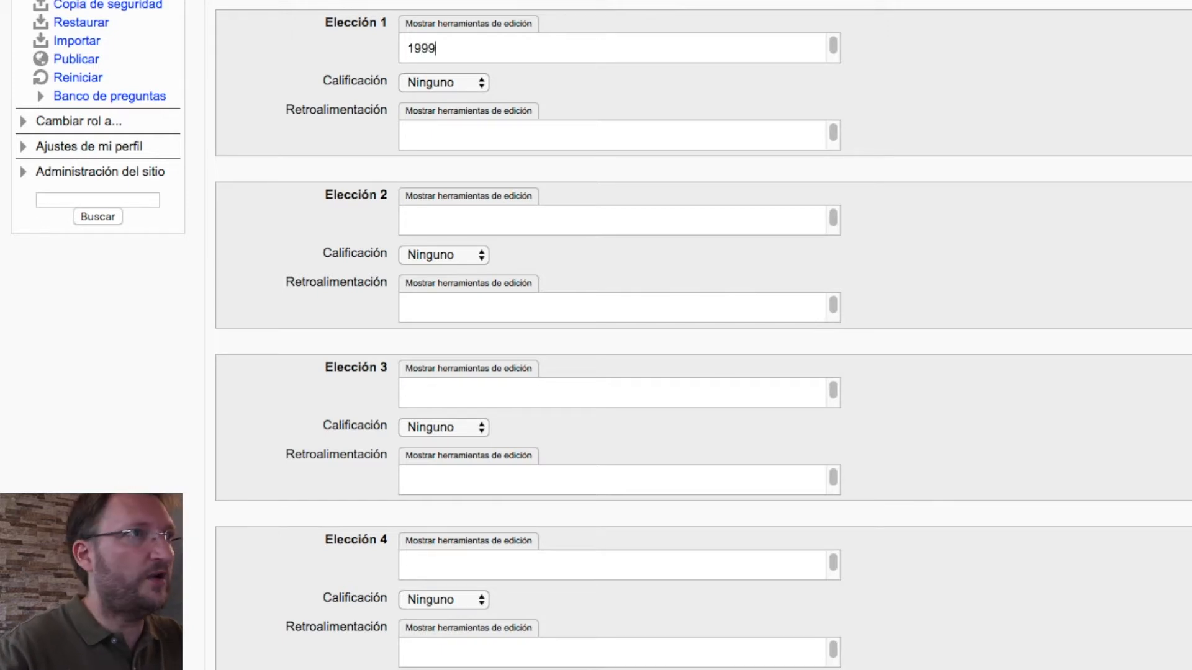
left_click(478, 86)
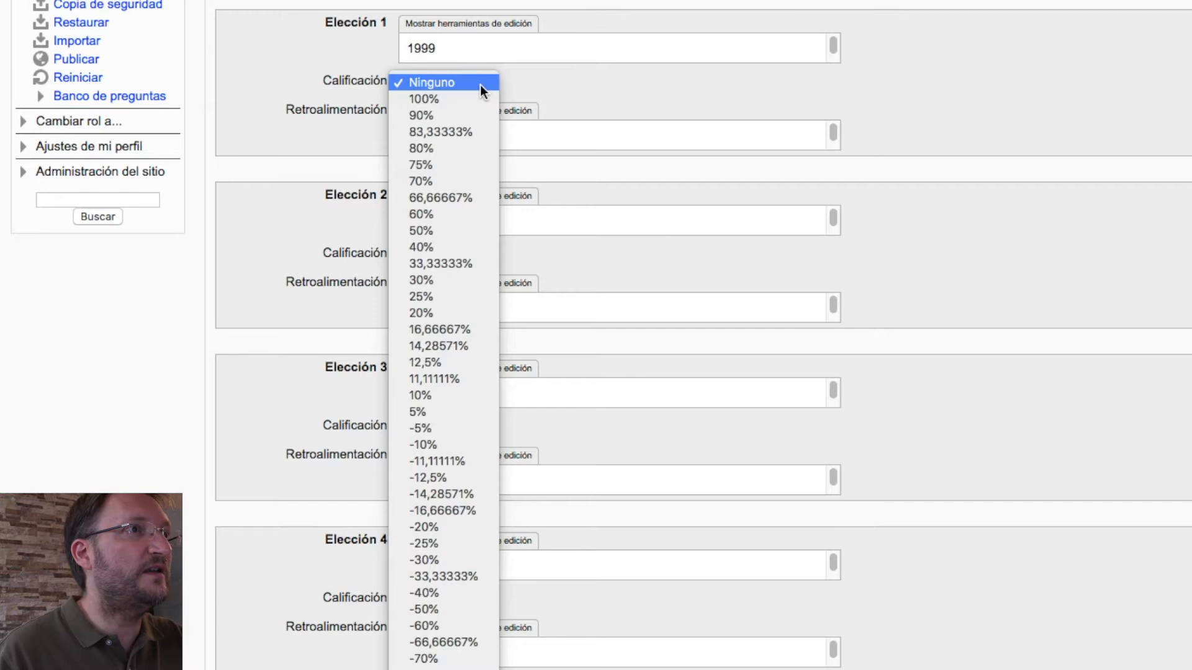
left_click(523, 81)
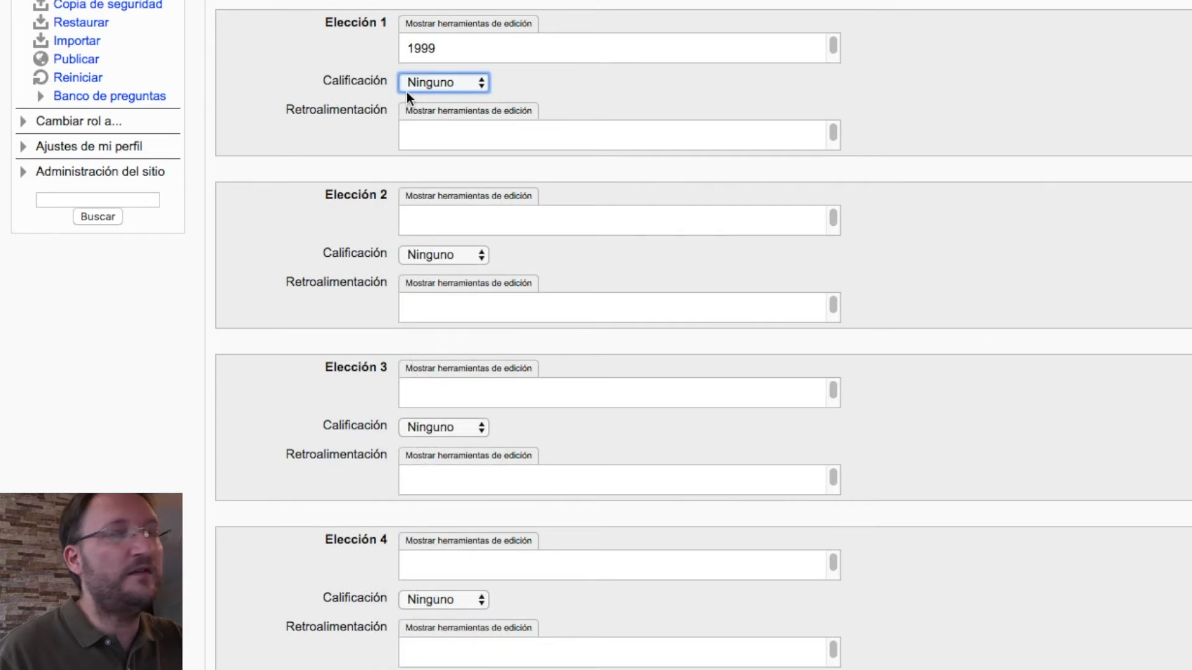
- Set the grade of Elección 1 to 100% and enter 1899 as Elección 2 with a grade of -25%
left_click(482, 84)
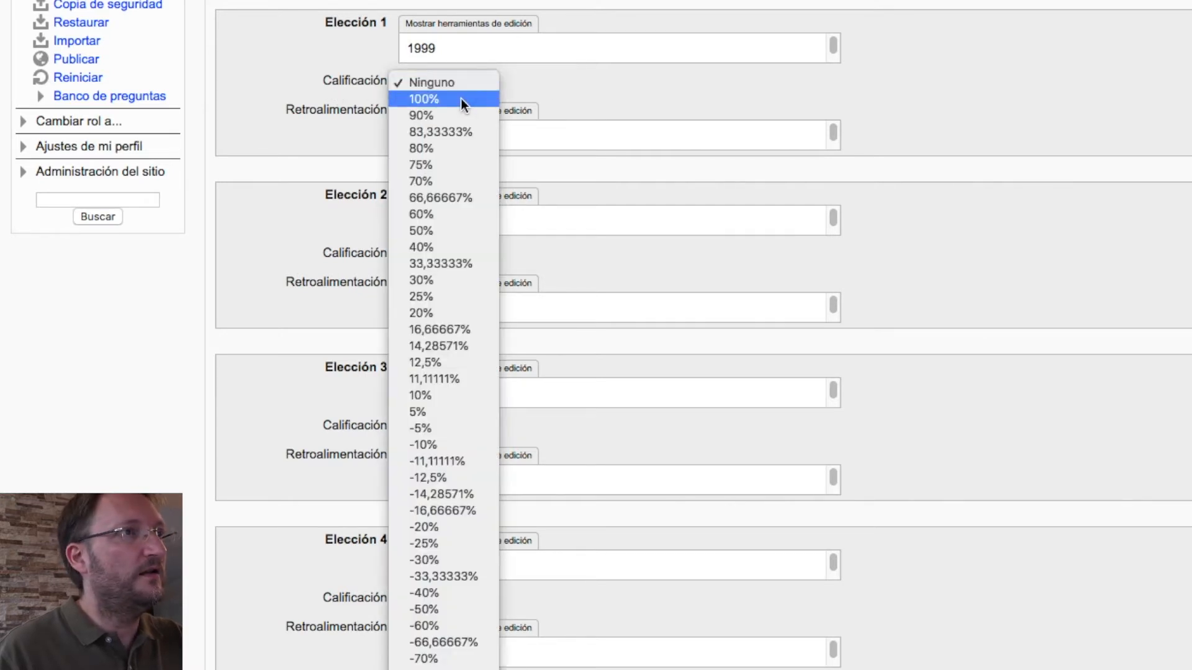
left_click(461, 98)
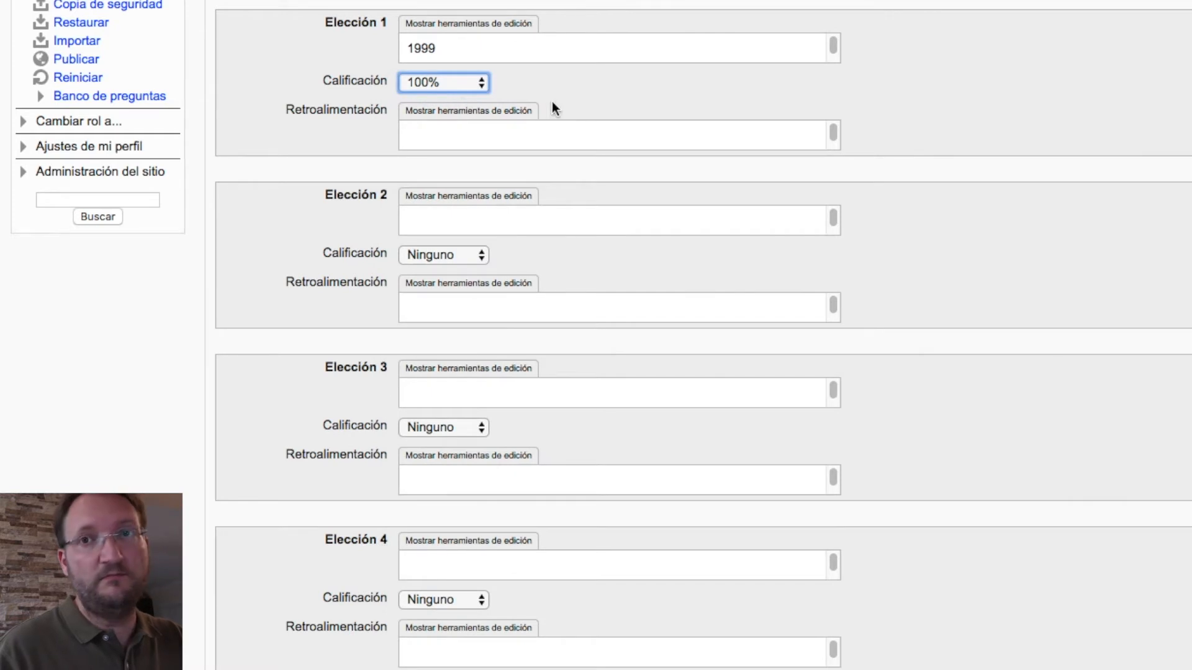
left_click(591, 221)
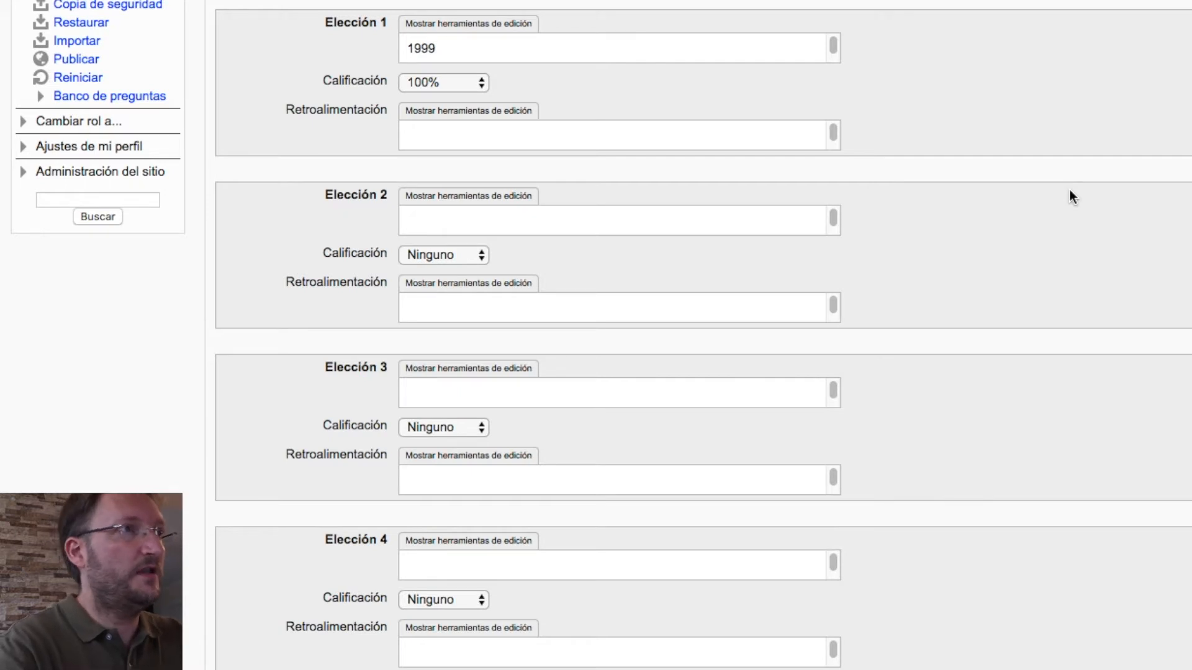
type("1")
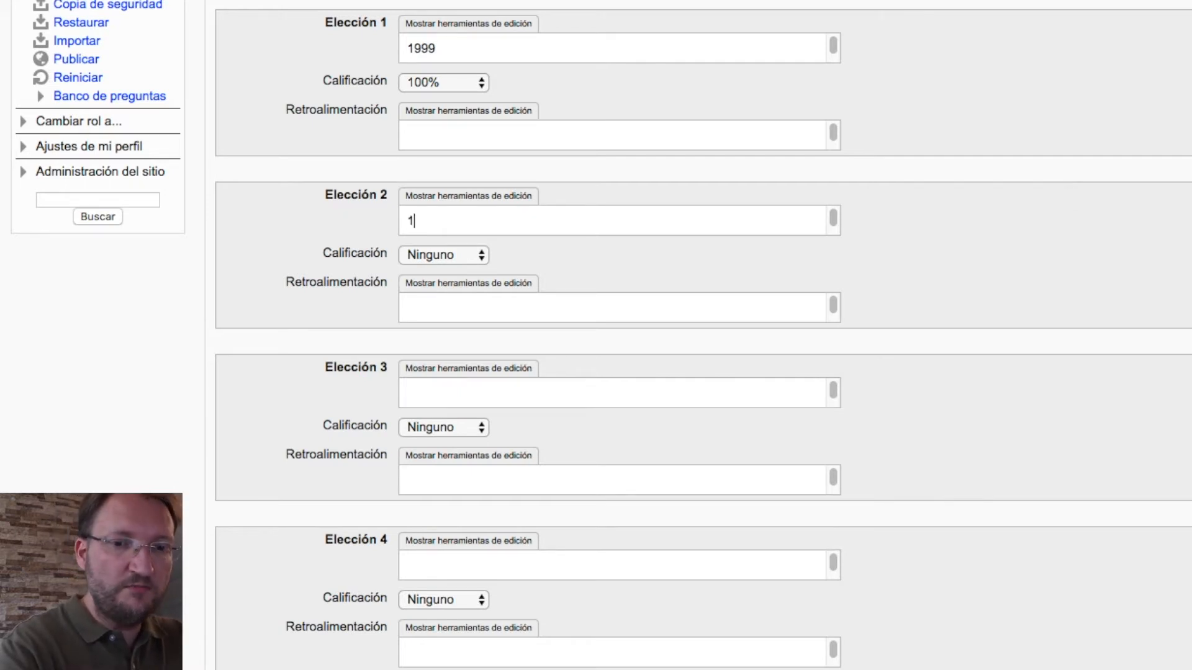
type("899")
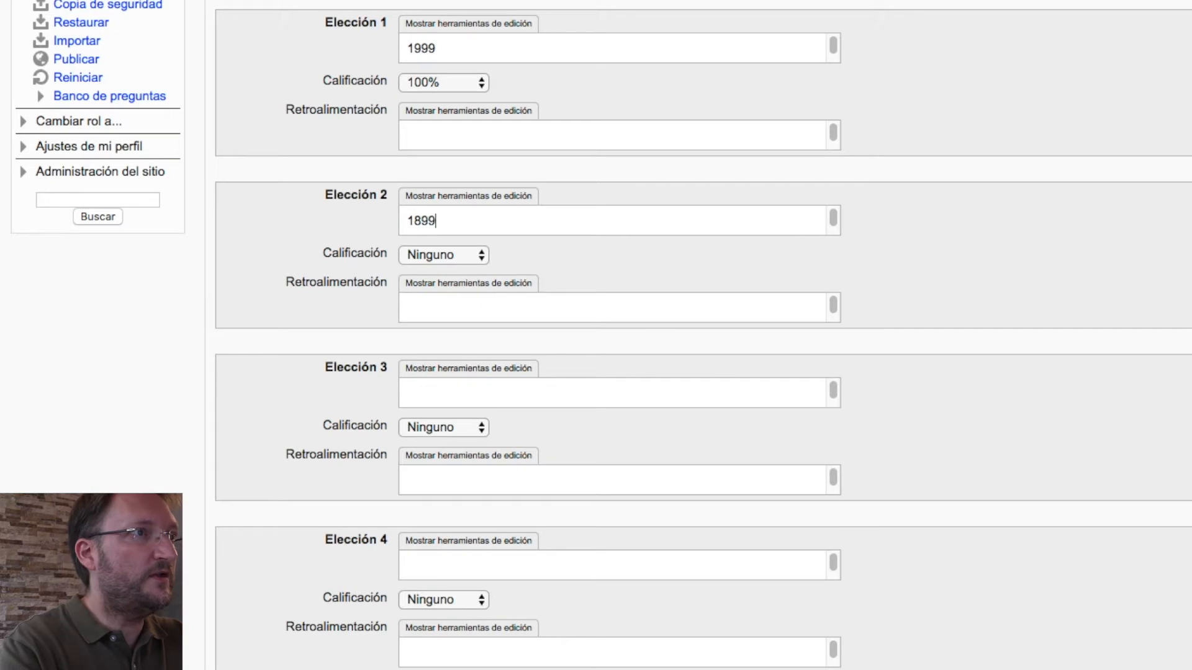
left_click(480, 257)
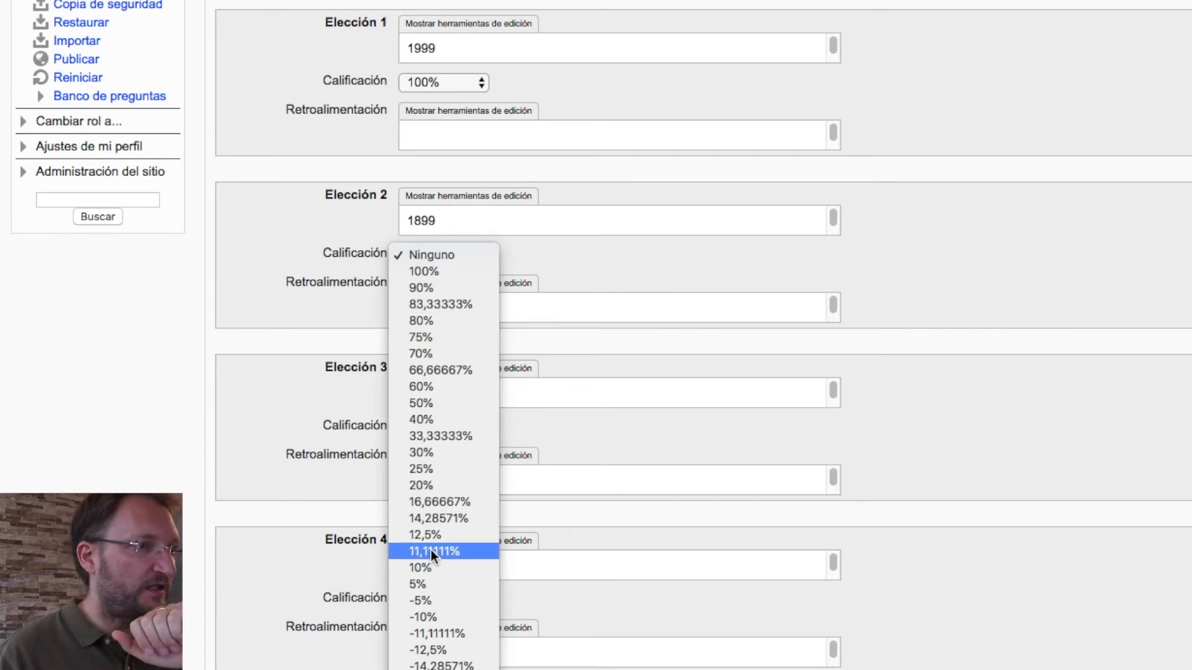
left_click(460, 669)
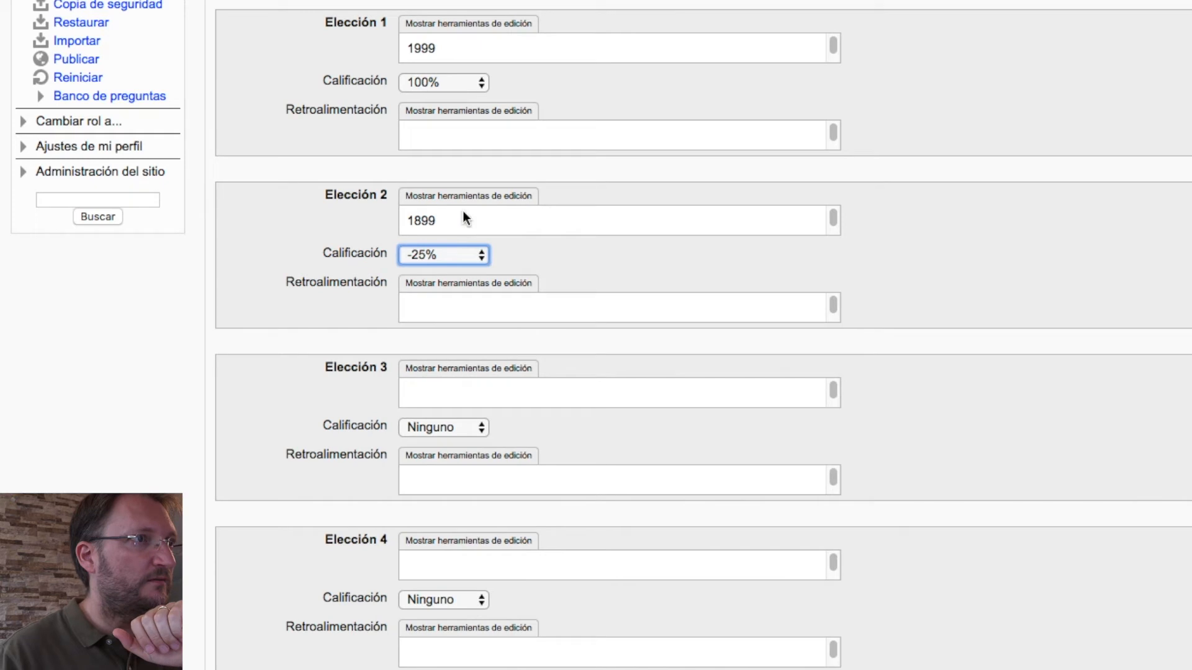
- Enter 450 AC as the answer text of Elección 3 and set its grade to -25%
left_click(463, 393)
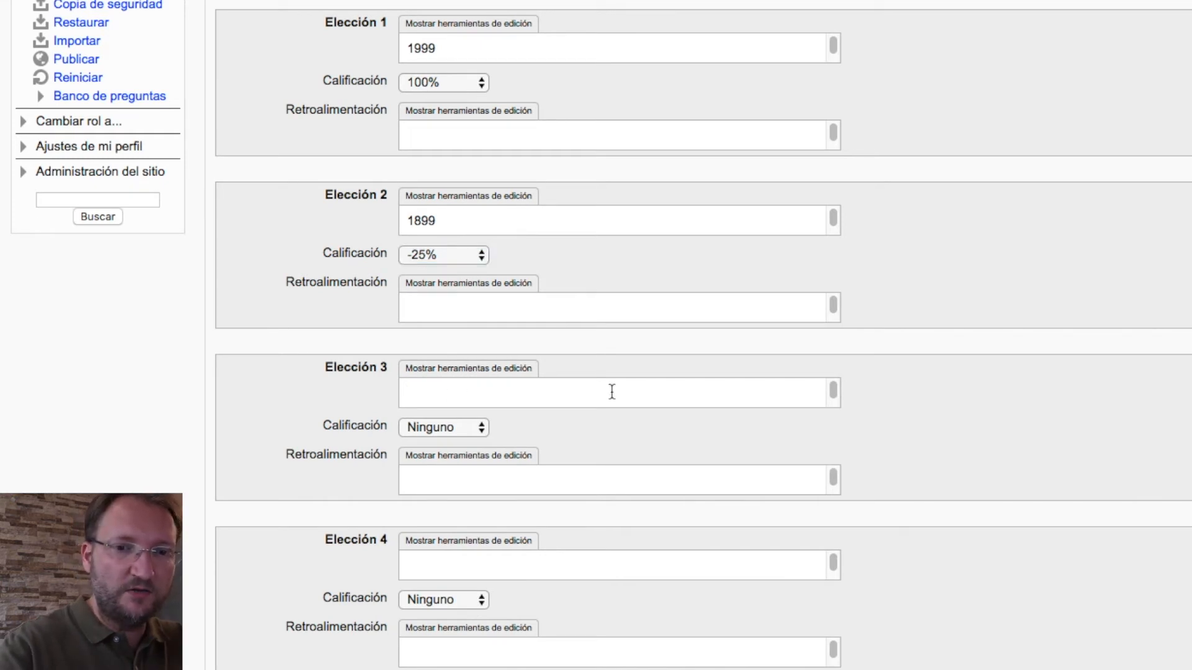
type("450 ")
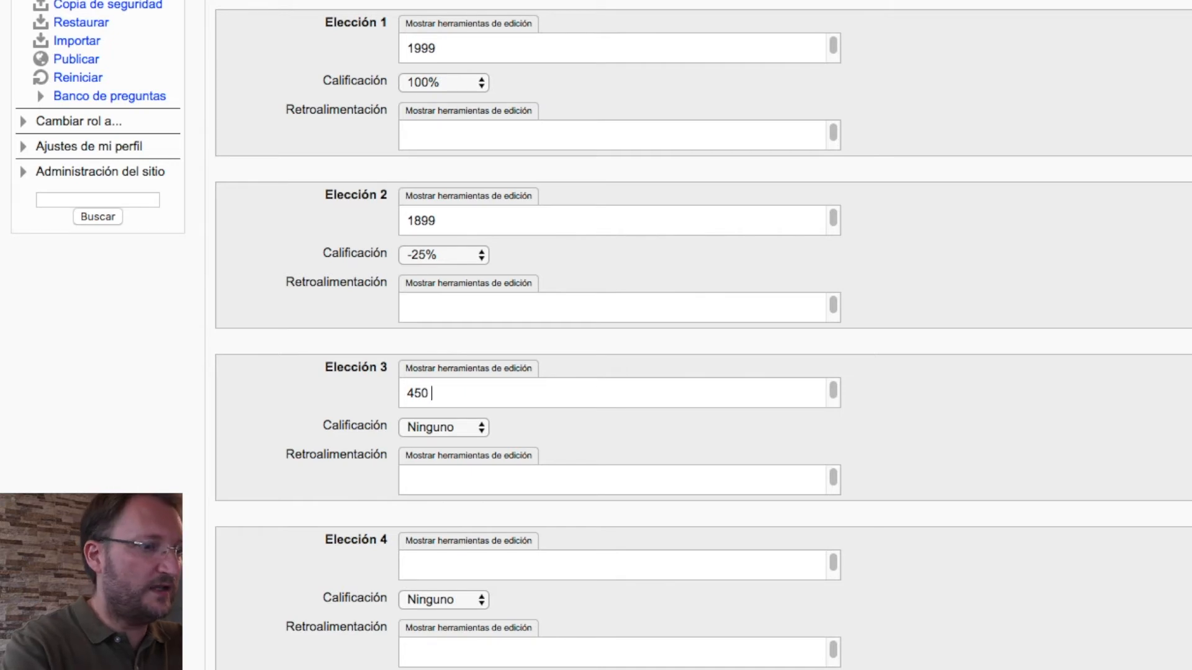
type("AC")
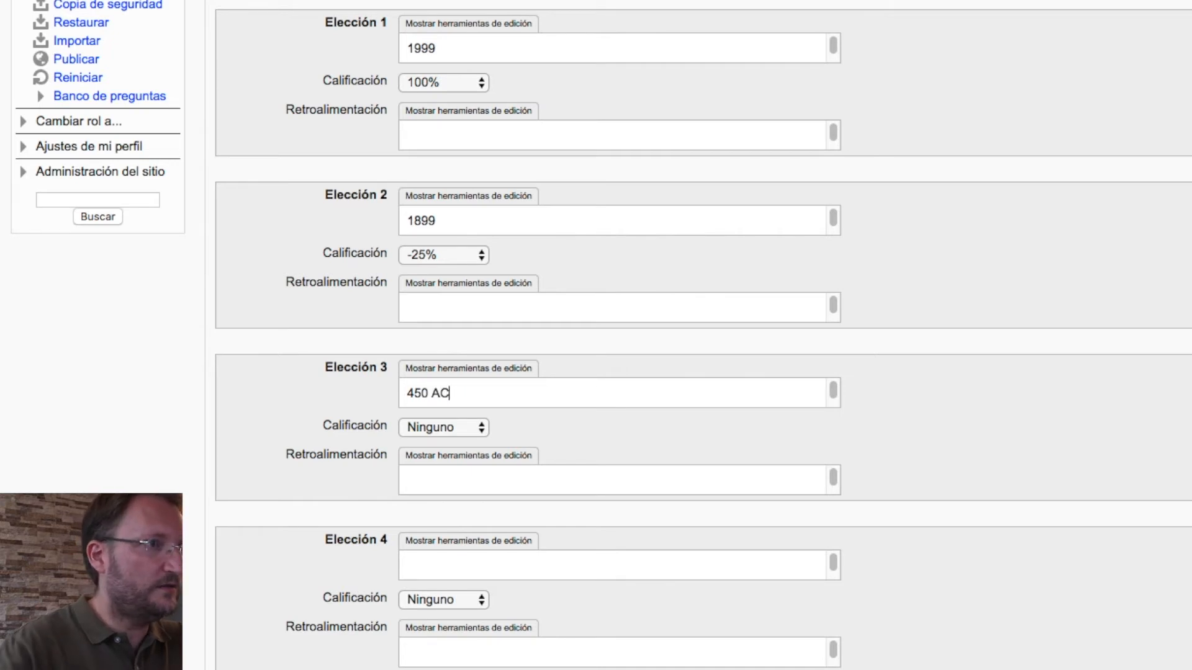
left_click(483, 433)
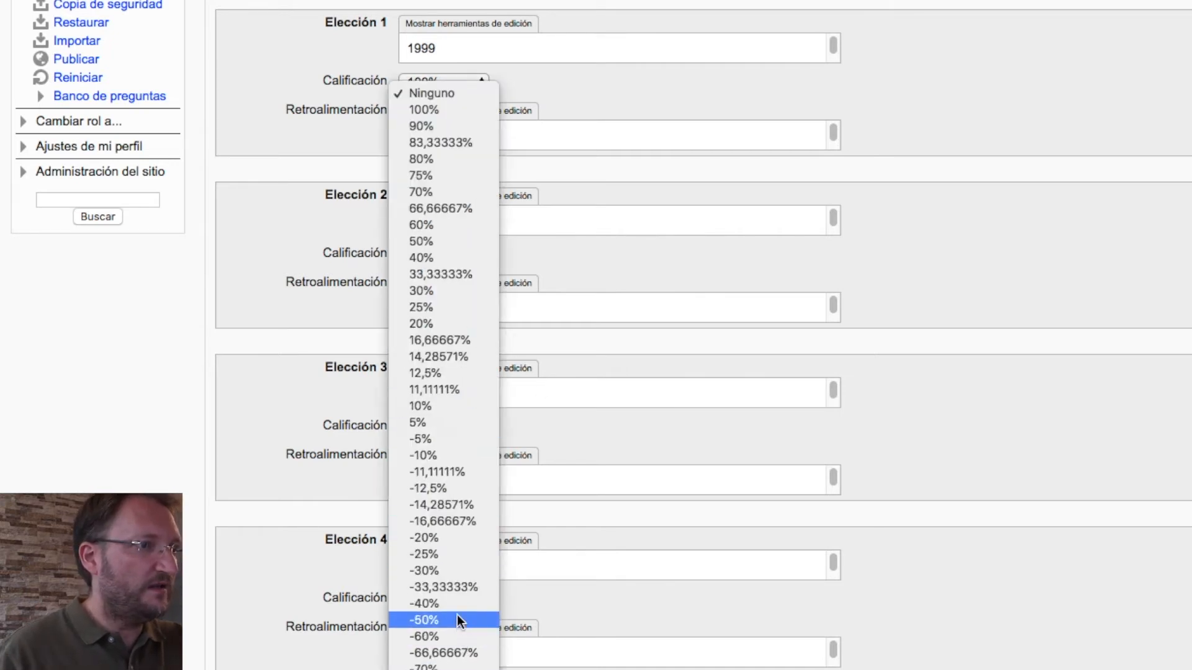
left_click(452, 554)
- Enter 2024 as the answer text of Elección 4 and set its grade to -25%
left_click(465, 563)
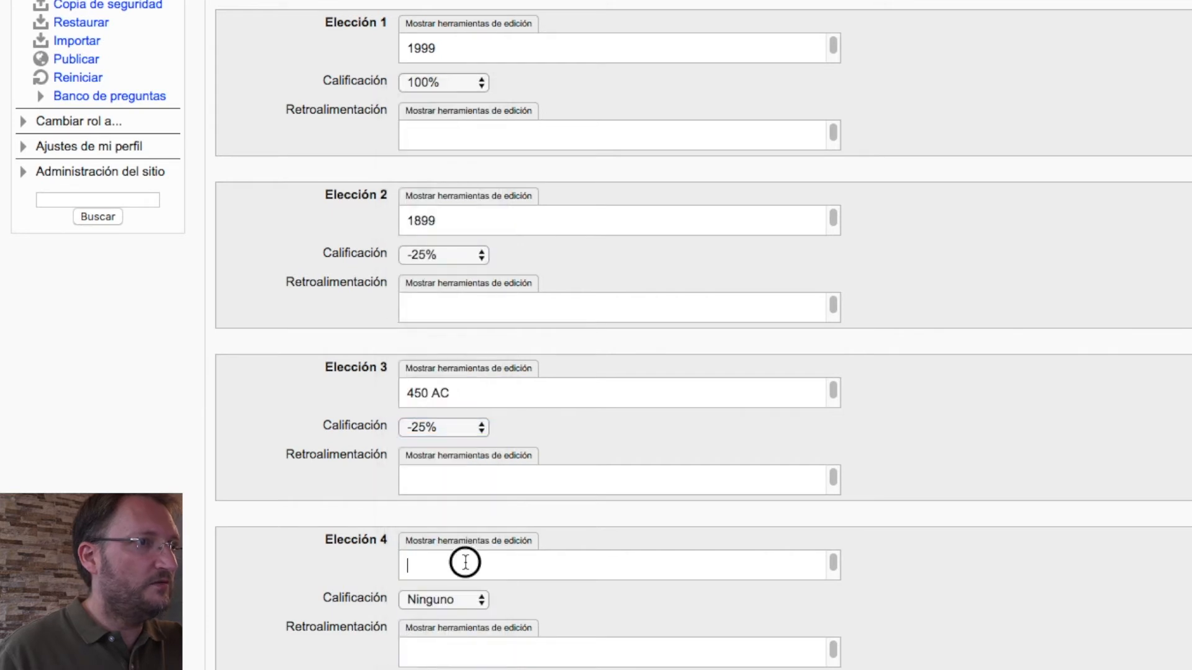
scroll(1022, 491, "down", 2)
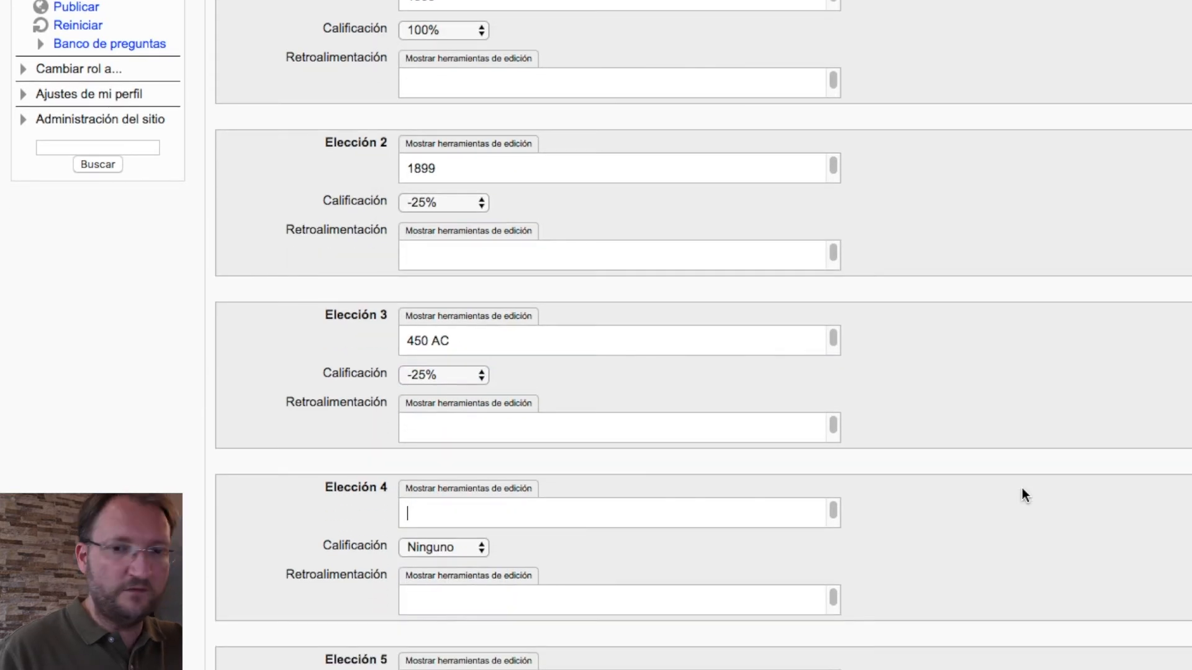
type("2024")
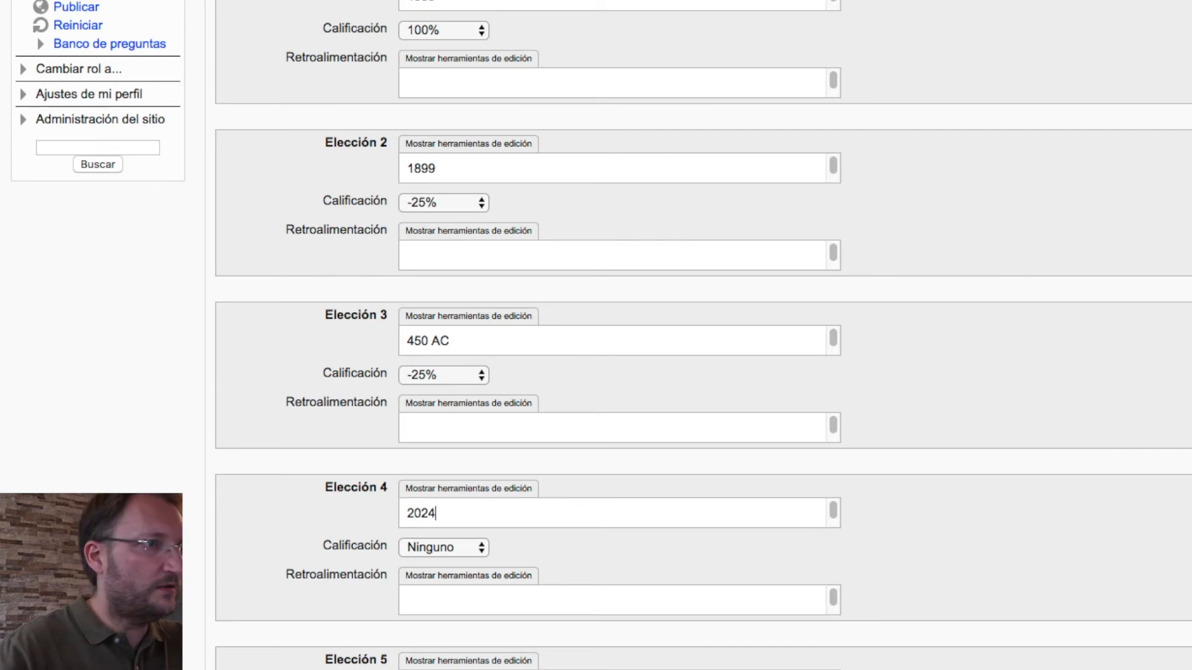
left_click(478, 549)
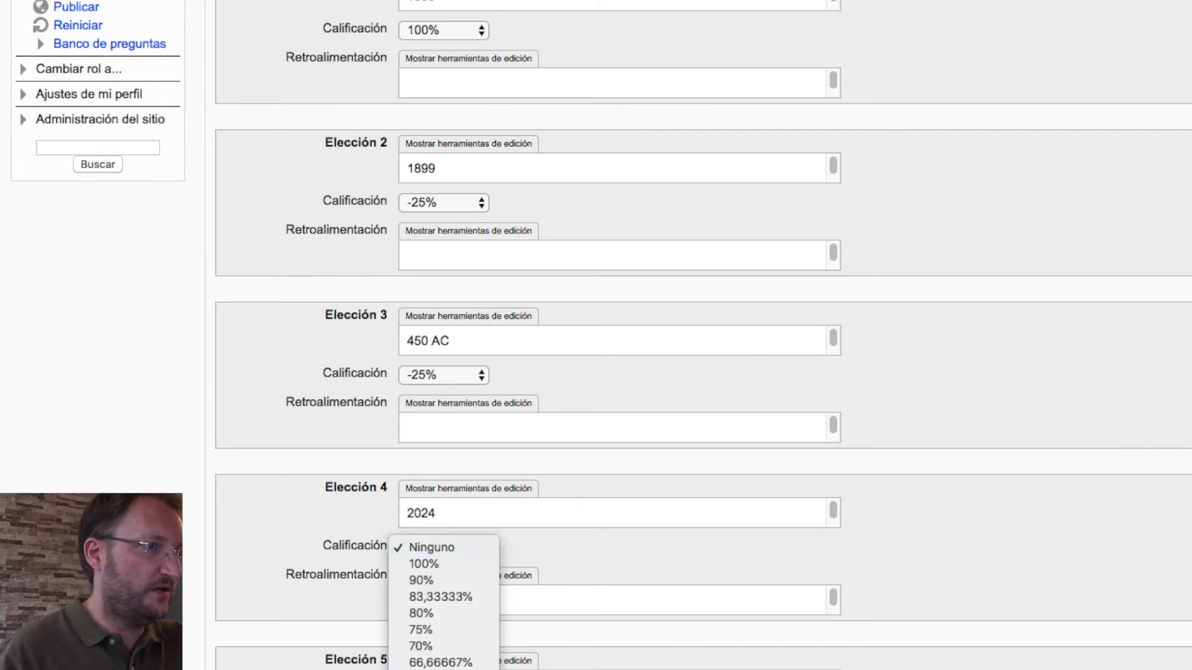
left_click(452, 643)
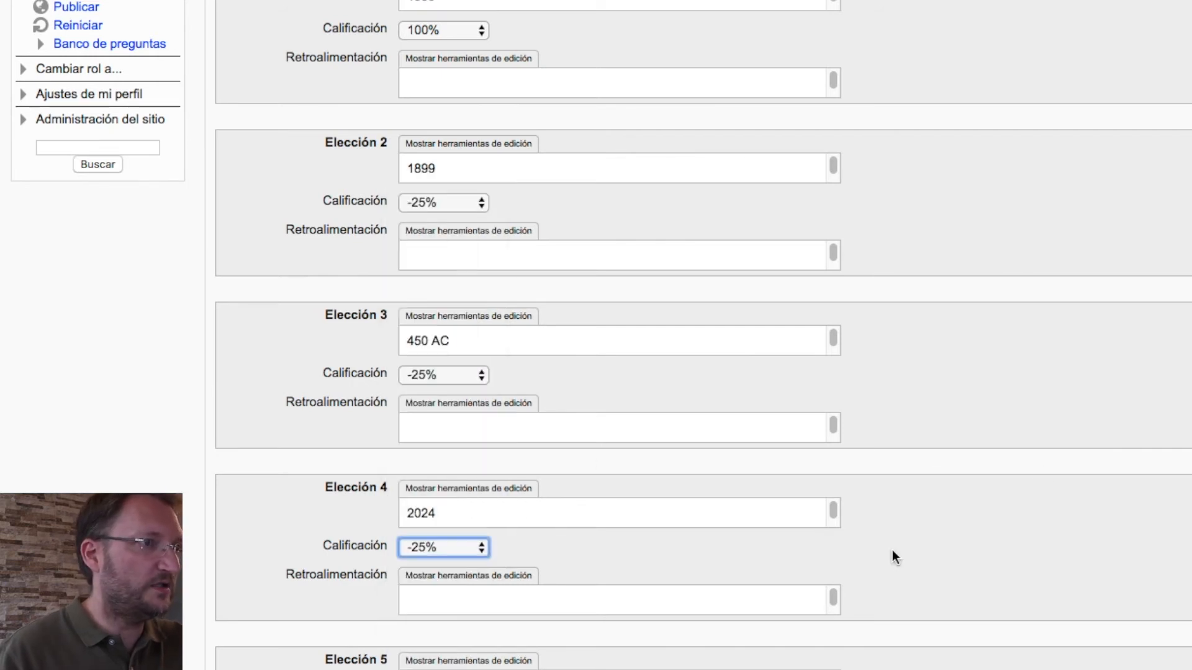
- Review the question's general settings and all answer choices with their grades
scroll(892, 557, "up", 1)
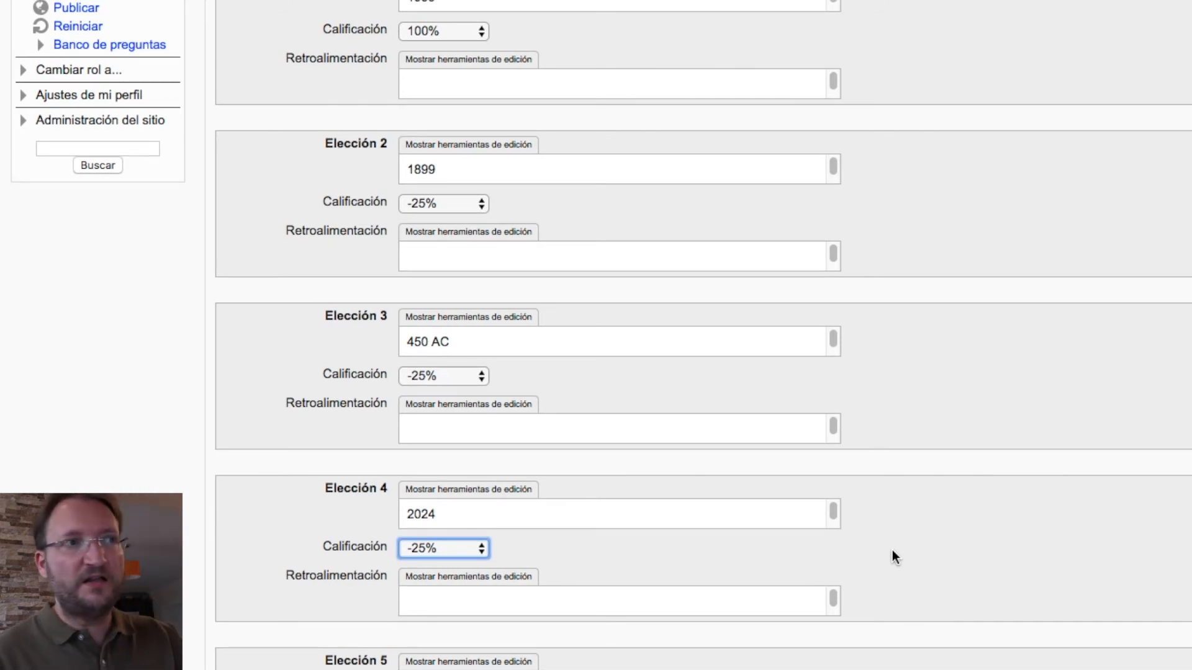
scroll(892, 550, "up", 10)
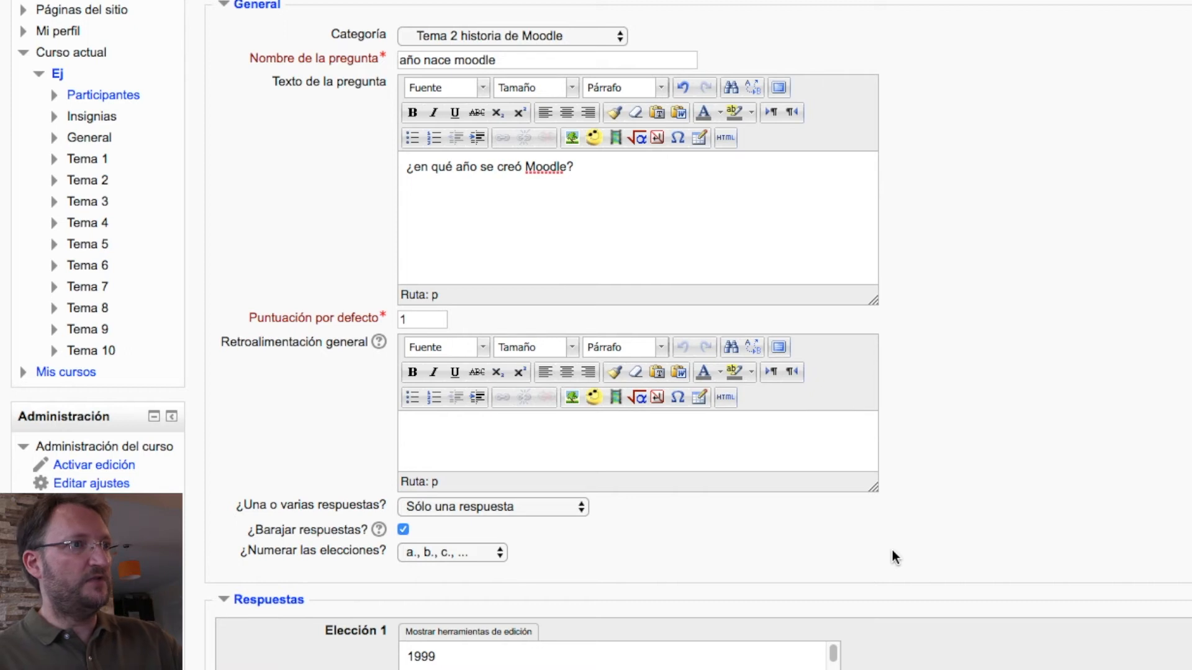
scroll(892, 550, "down", 6)
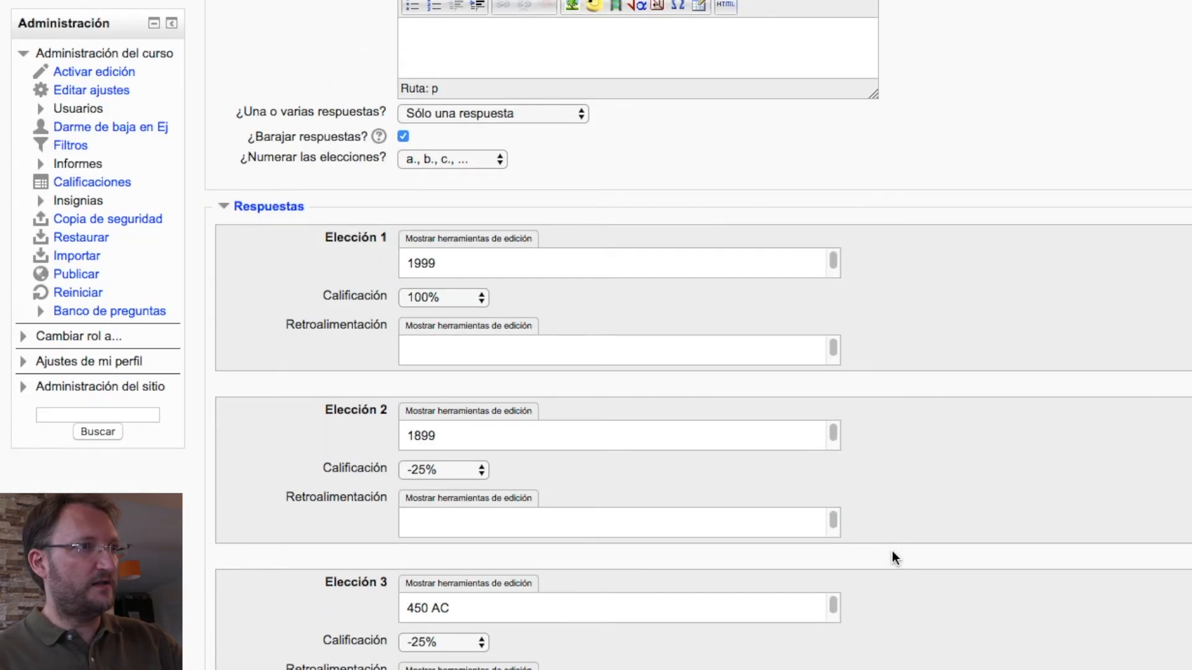
scroll(892, 550, "down", 3)
scroll(892, 550, "down", 4)
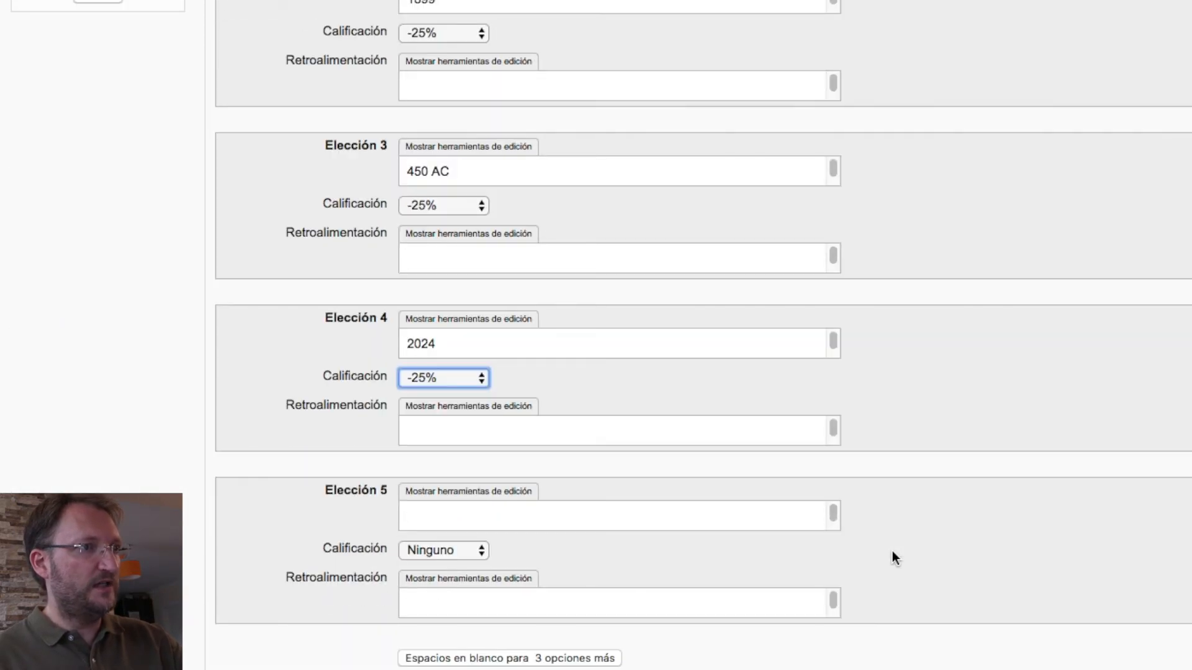
scroll(893, 556, "down", 1)
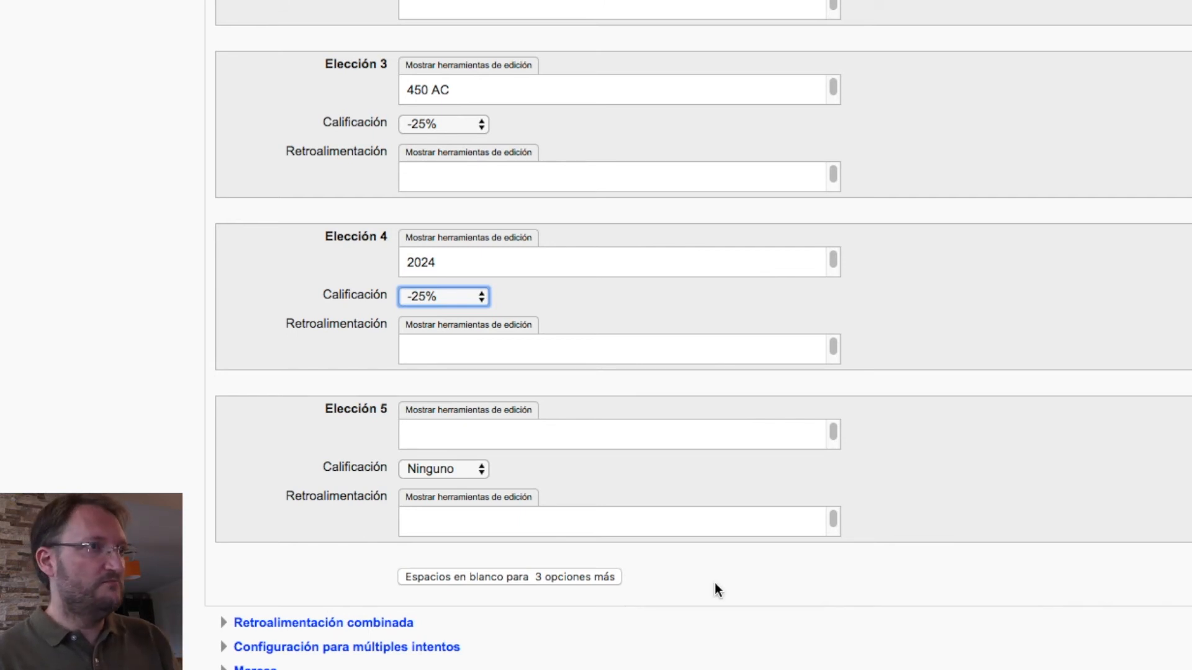
scroll(715, 590, "down", 3)
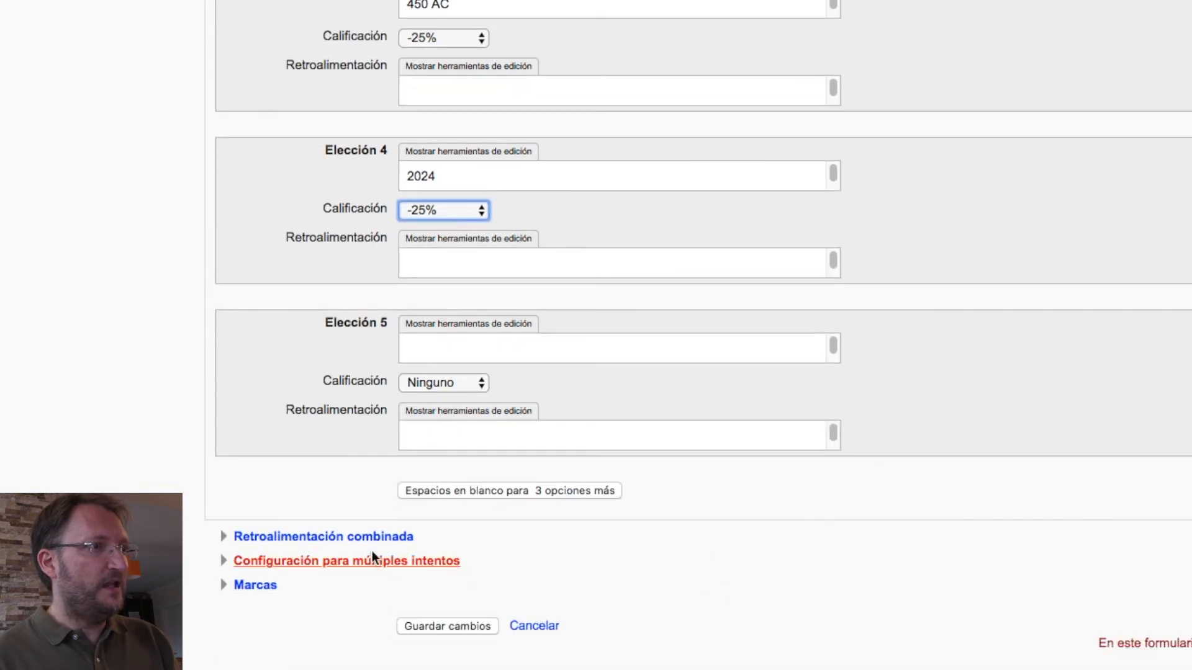
- Expand the Retroalimentación combinada, Configuración para múltiples intentos and Marcas sections to check their defaults, and save the question
left_click(224, 543)
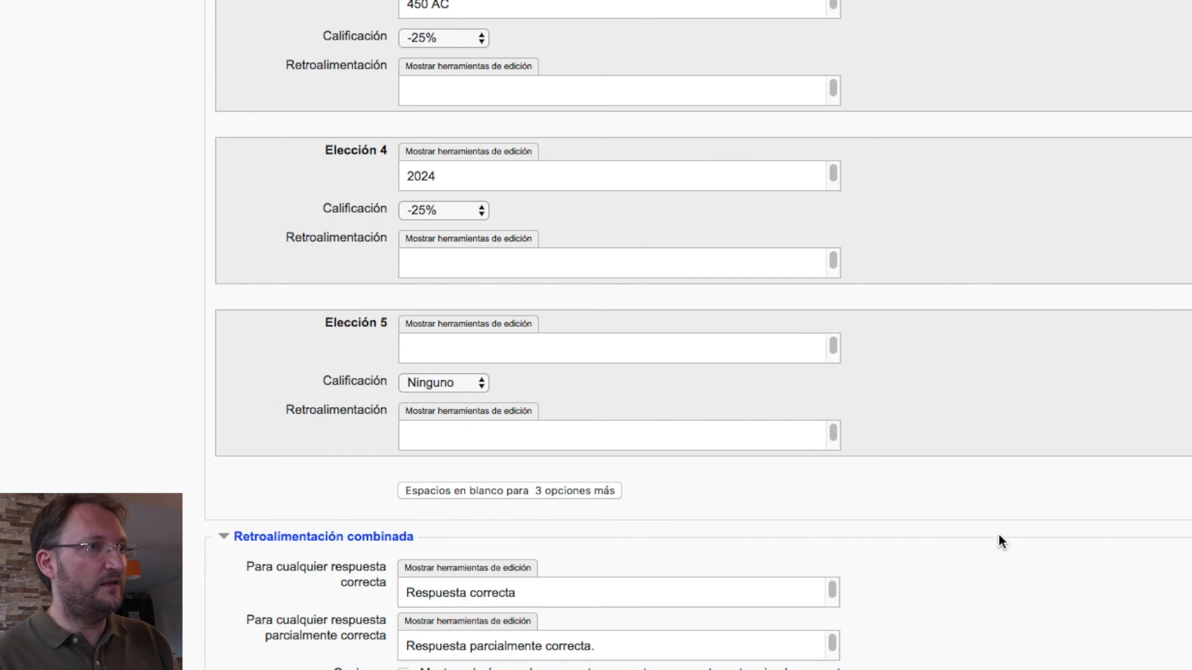
scroll(1013, 531, "down", 5)
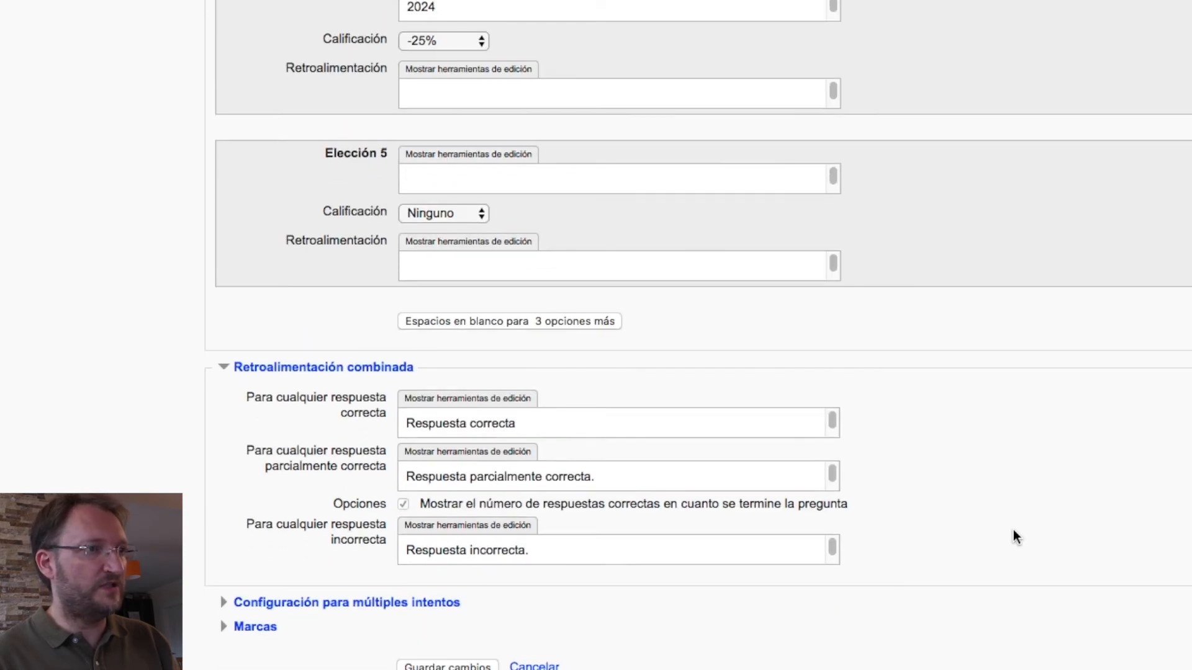
left_click(220, 604)
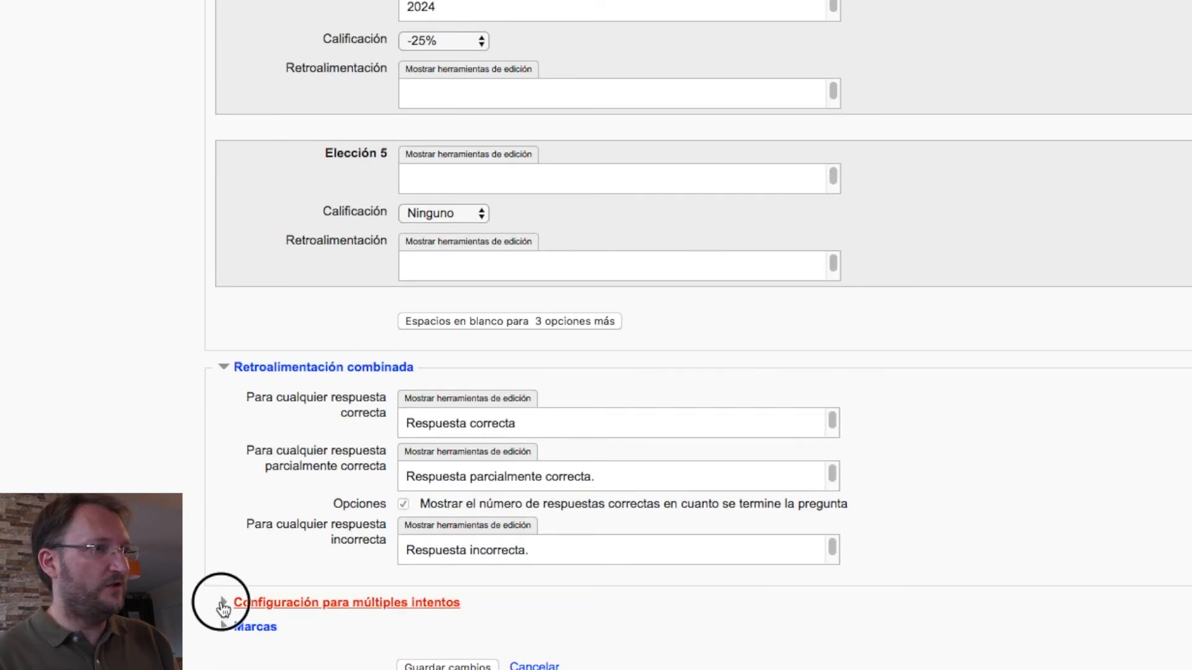
scroll(1008, 570, "down", 8)
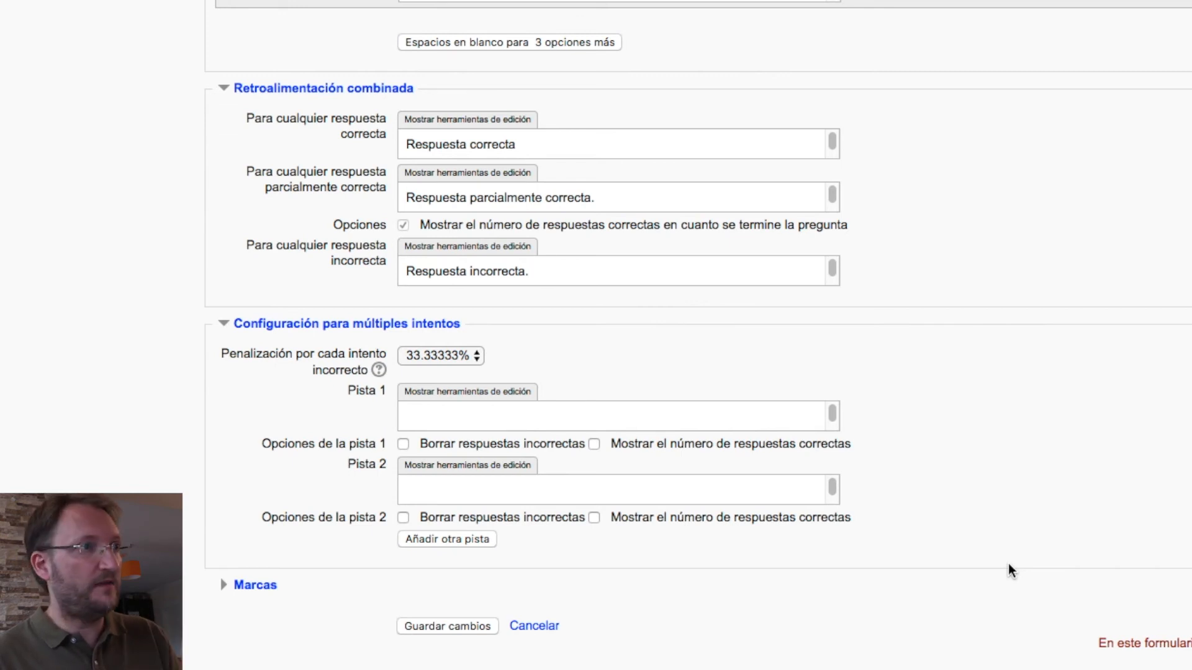
left_click(228, 587)
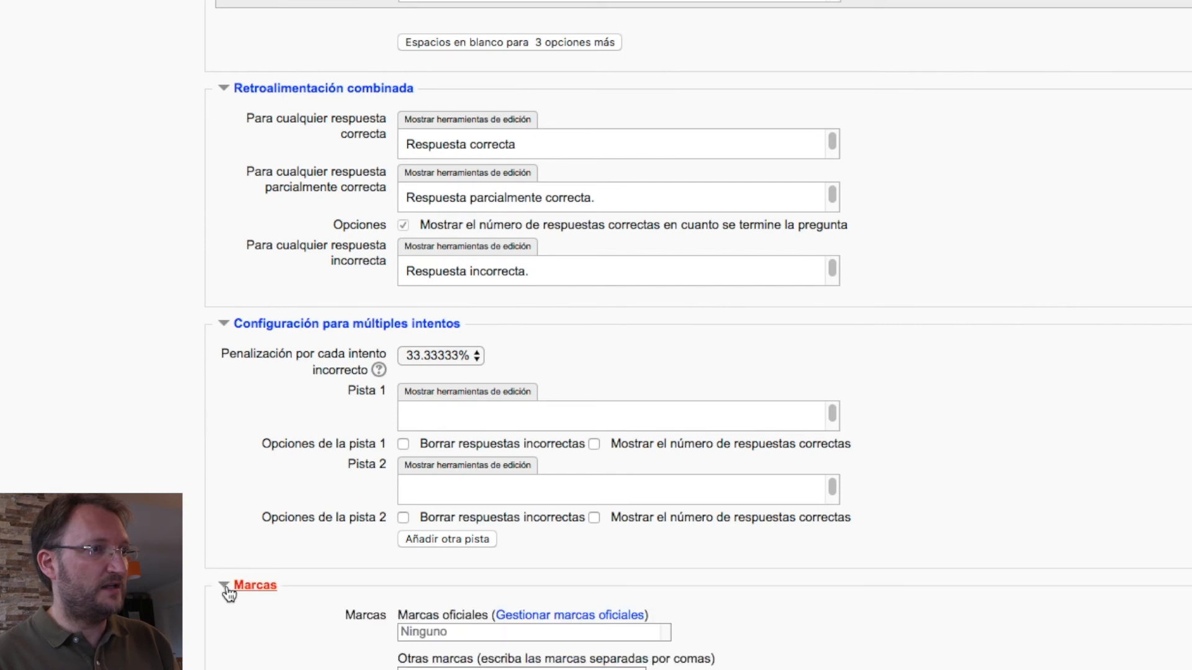
scroll(952, 565, "down", 5)
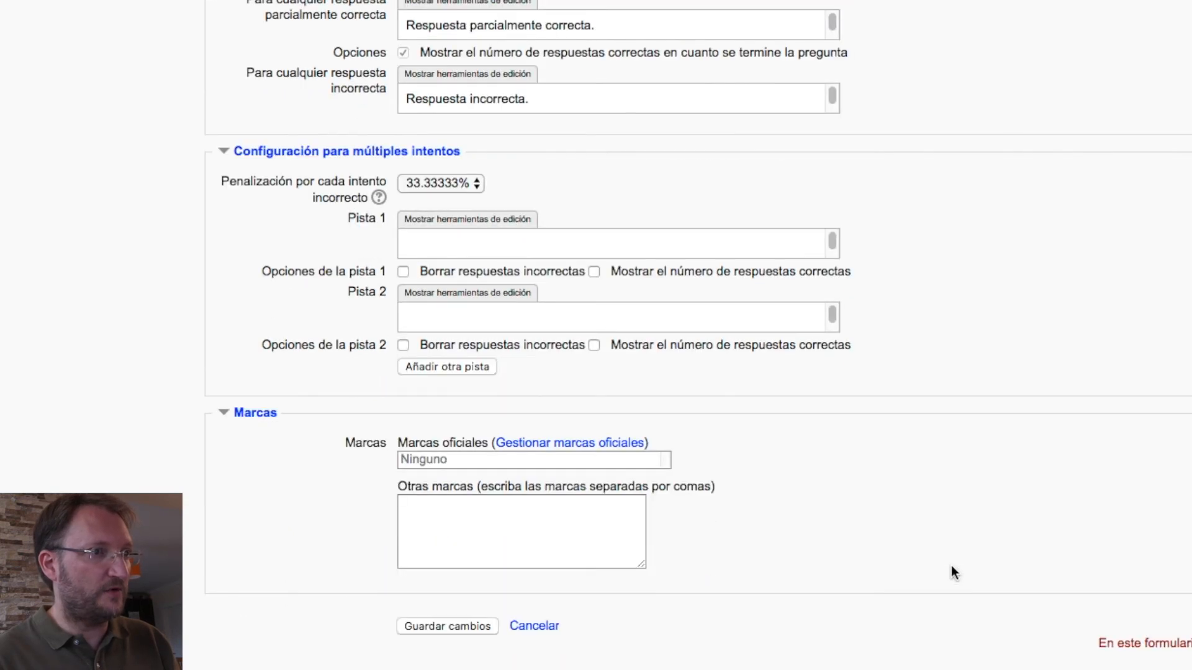
left_click(447, 626)
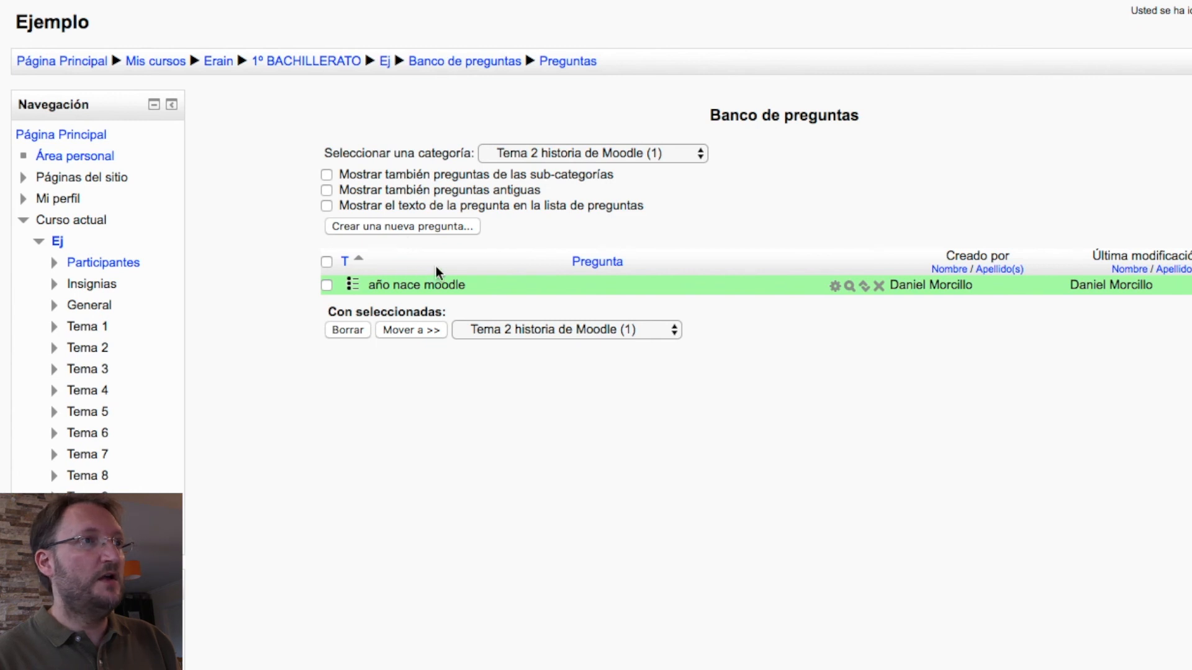
- Switch the question bank to the category Tema 1
left_click(702, 157)
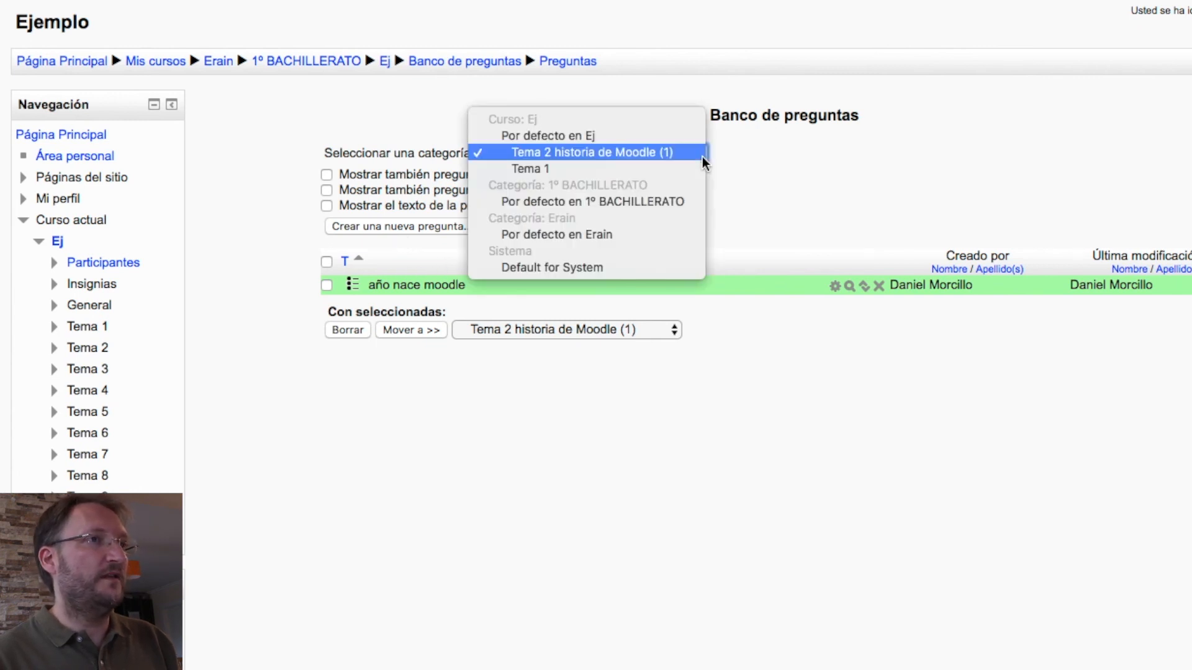
left_click(668, 169)
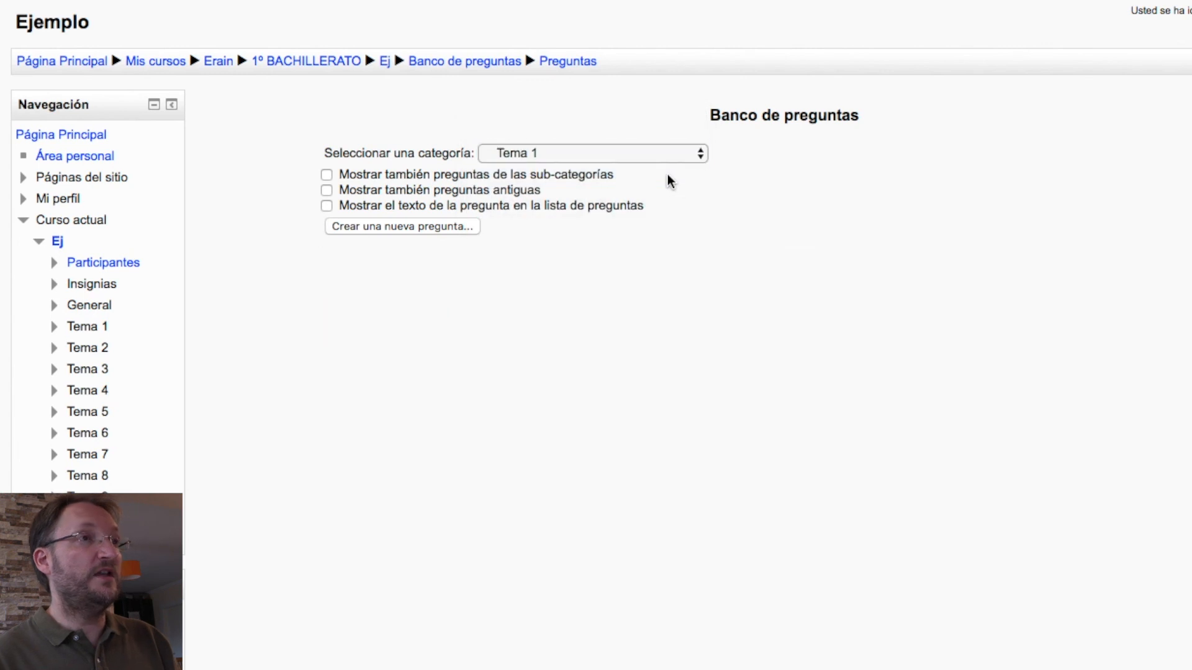